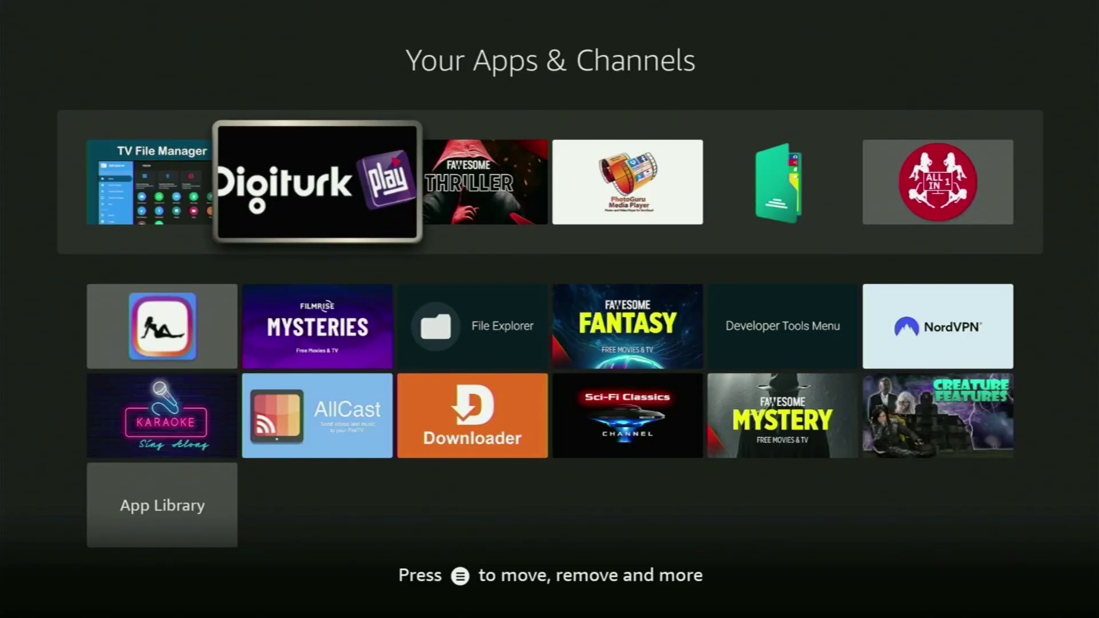
Locate the Downloader app among the installed apps and channels
key("Right")
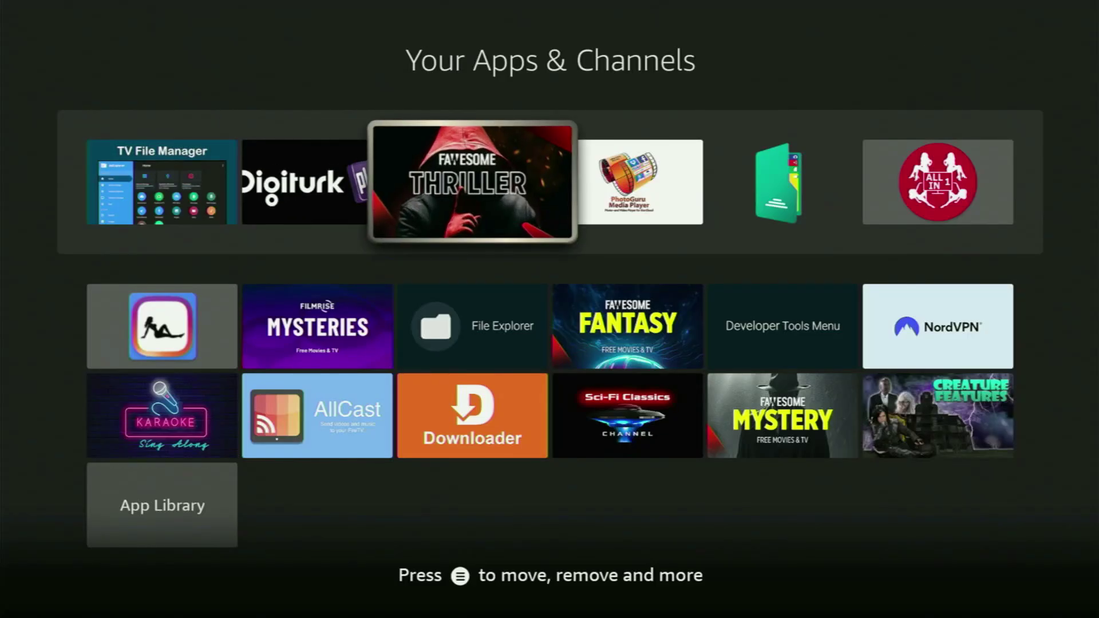
key("Down")
key("Down")
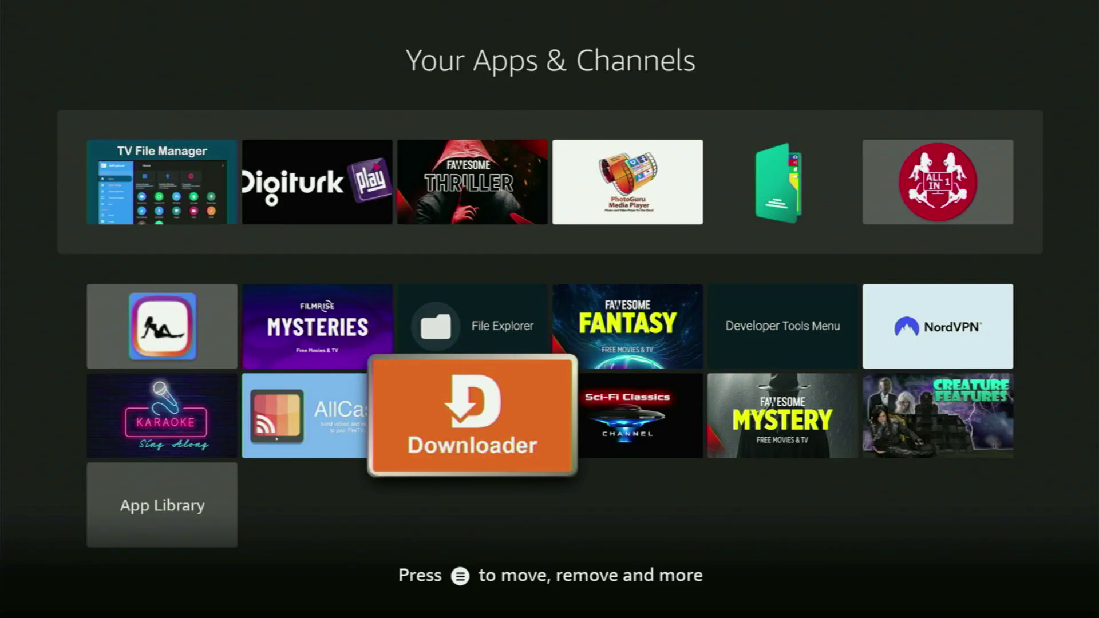
Return to the home screen and open the Search page's on-screen keyboard
key("Home")
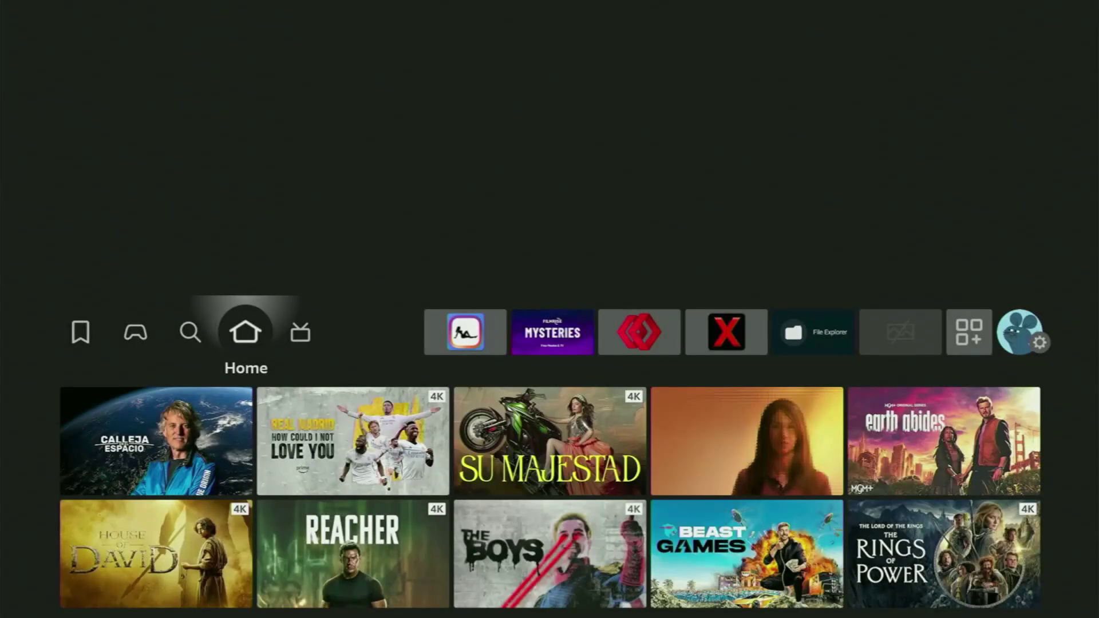
key("Left")
key("Down")
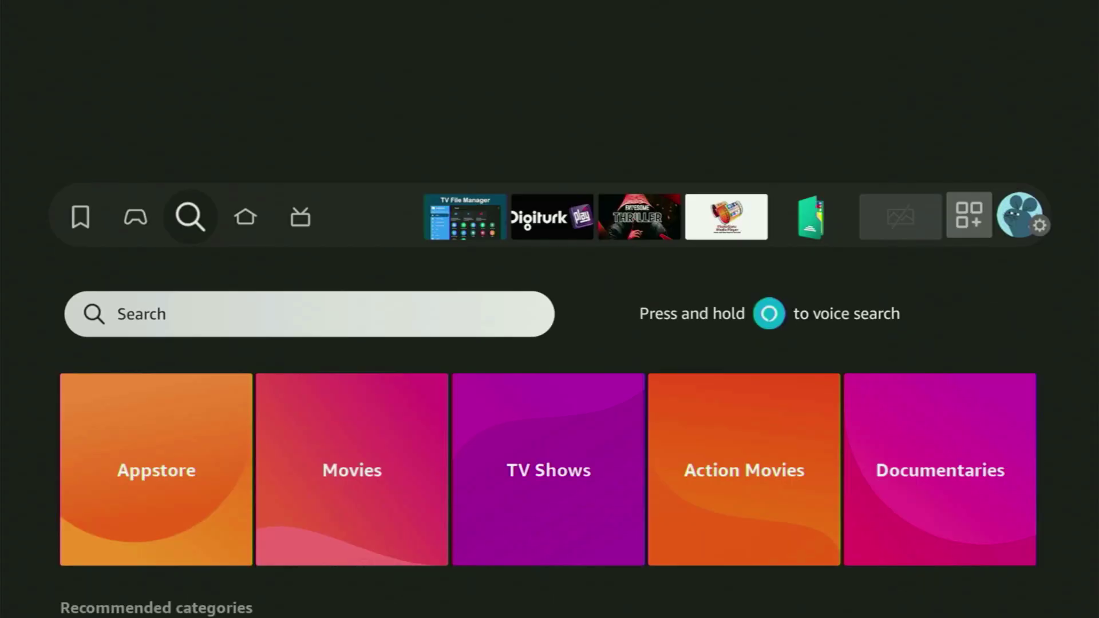
key("Return")
Enter "Down" as the search term with the on-screen keyboard
key("Right")
key("Right")
key("Right")
key("Return")
key("Down")
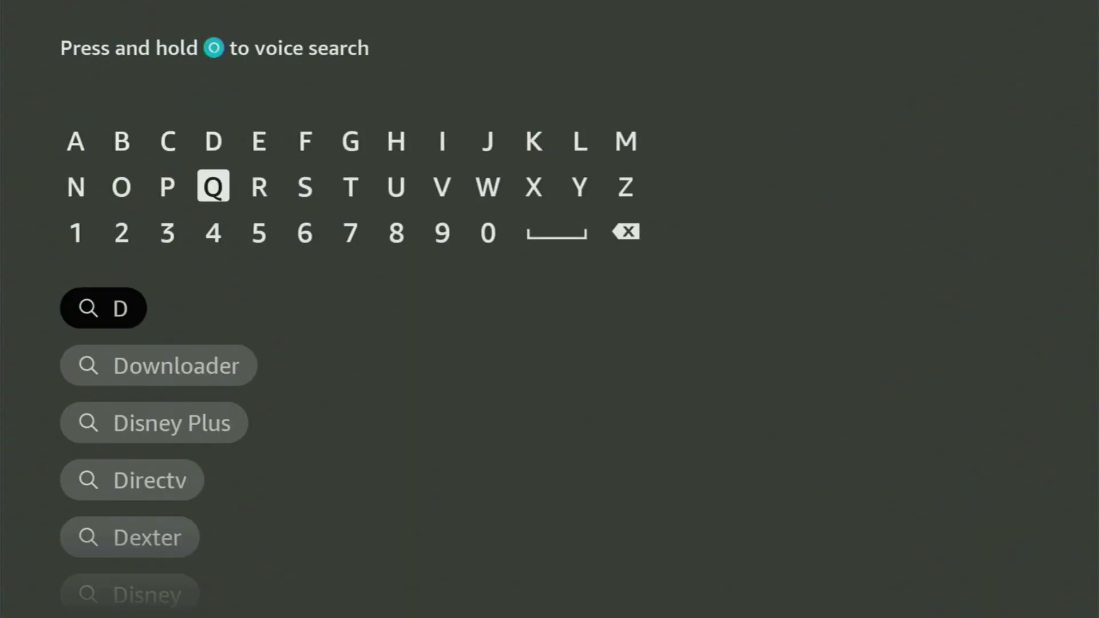
key("Left")
key("Left")
key("Return")
key("Right")
key("Right")
key("Right")
key("Right")
key("Right")
key("Right")
key("Right")
key("Right")
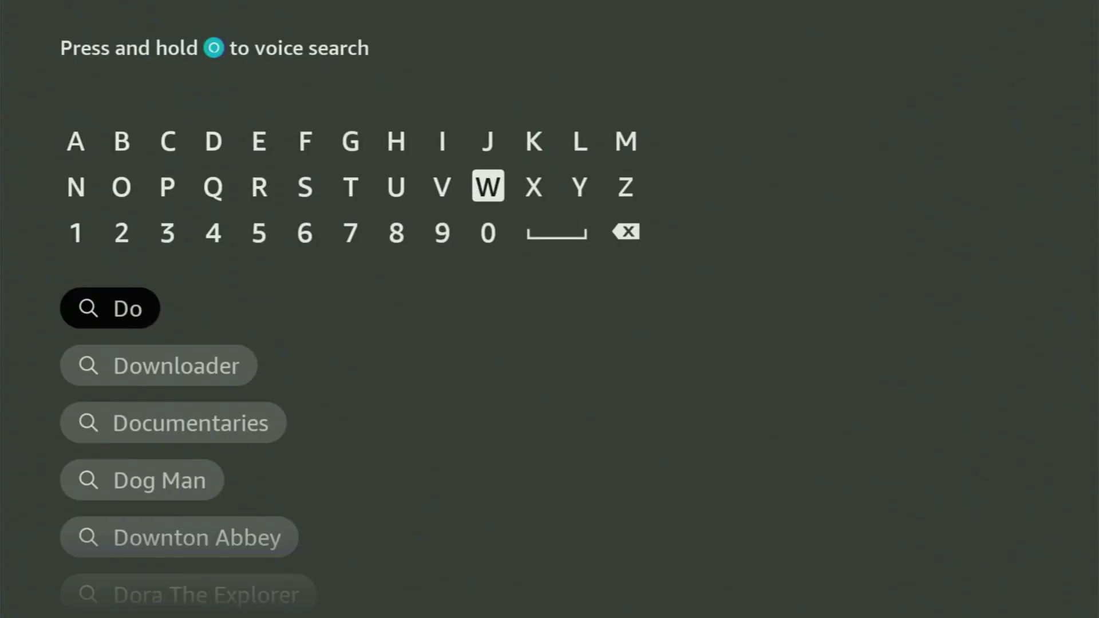
key("Return")
key("Left")
key("Left")
key("Left")
key("Left")
key("Left")
key("Left")
key("Left")
key("Left")
key("Left")
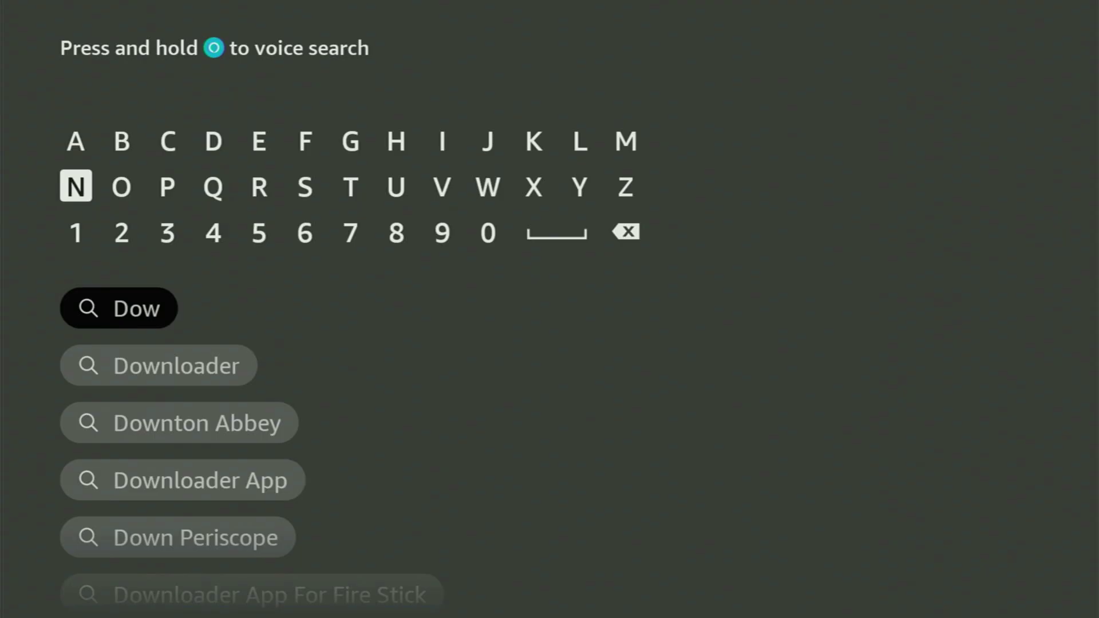
key("Return")
Run the search with the suggested term "Downloader"
key("Down")
key("Down")
key("Down")
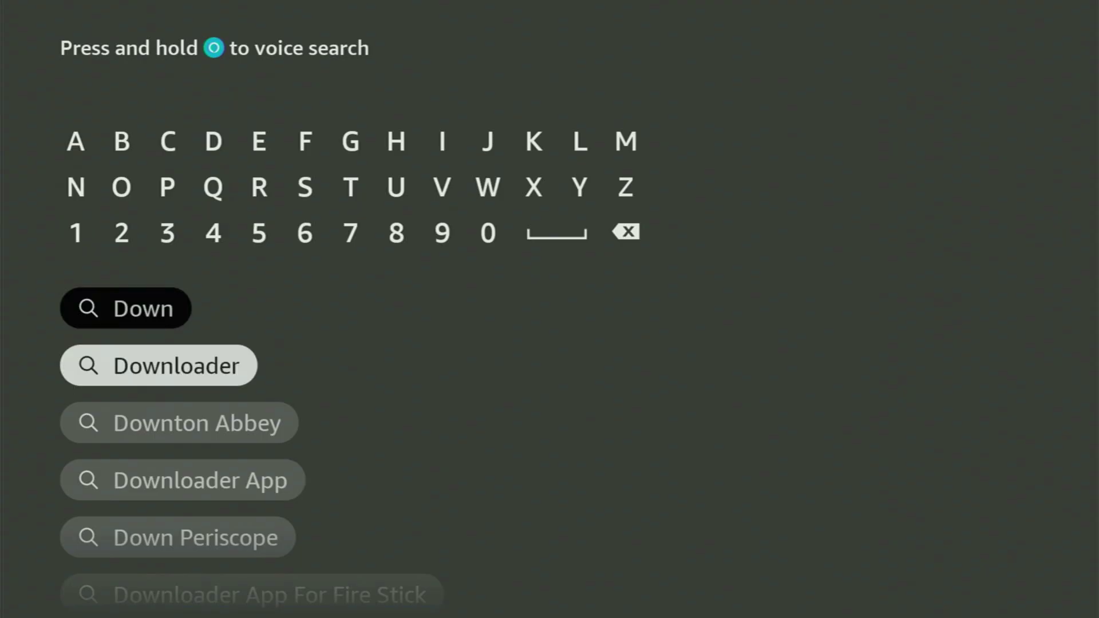
key("Return")
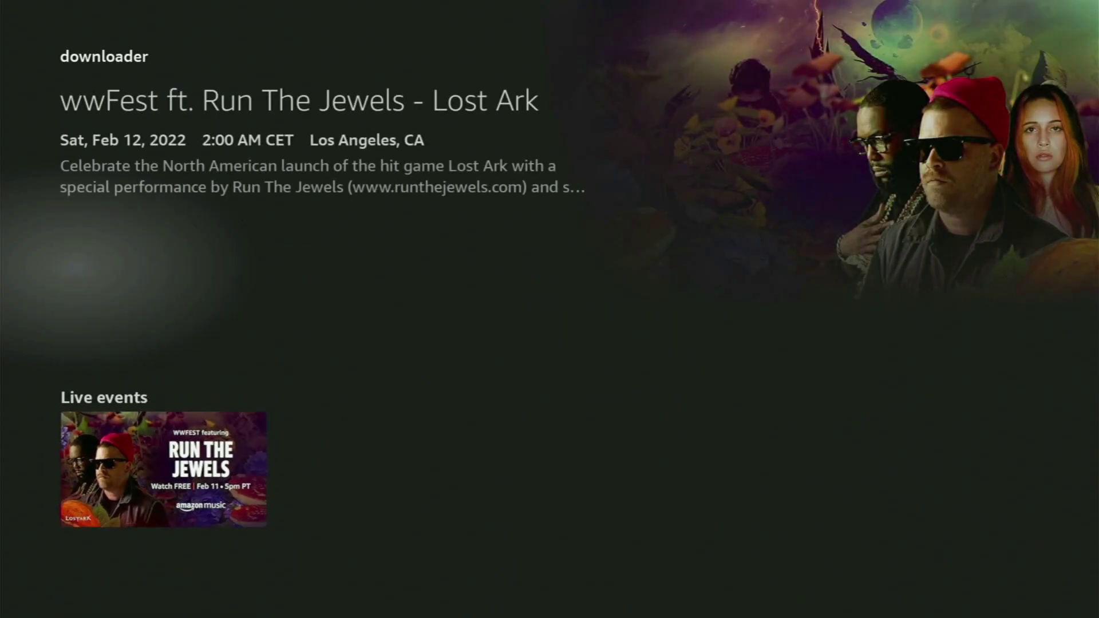
Leave the search results for the home screen and open the My Fire TV settings
key("Home")
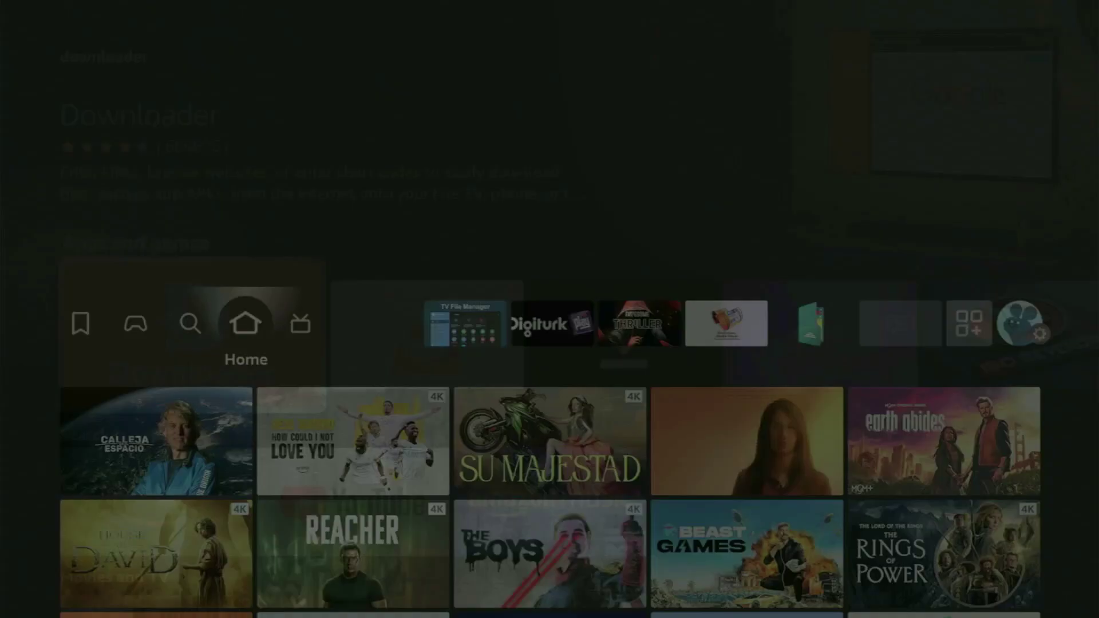
key("Right")
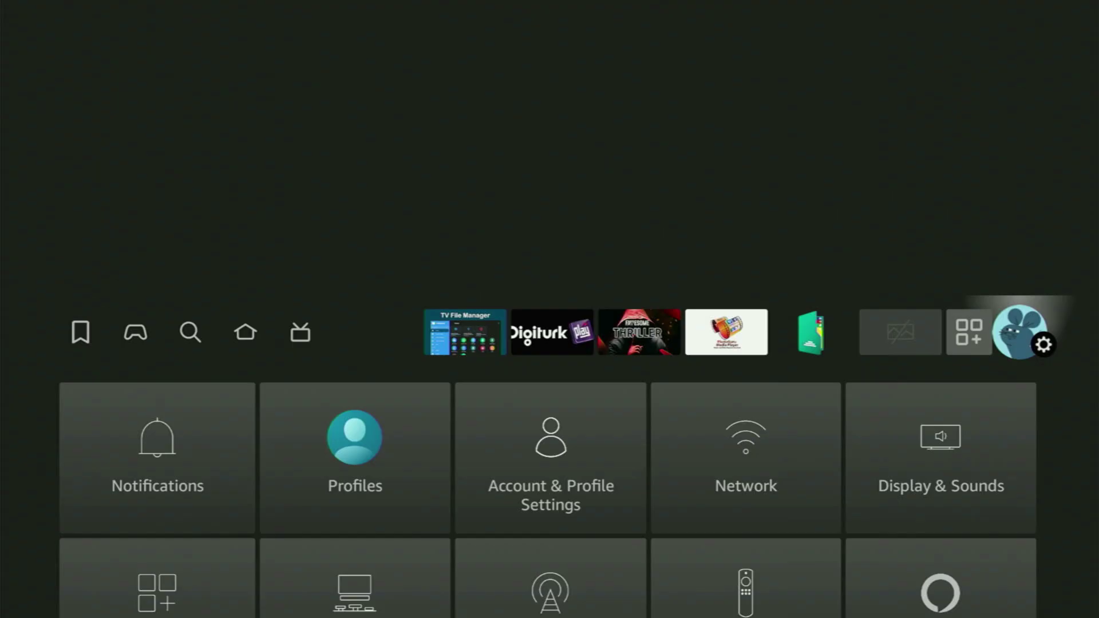
key("Down")
key("Down")
key("Down")
key("Right")
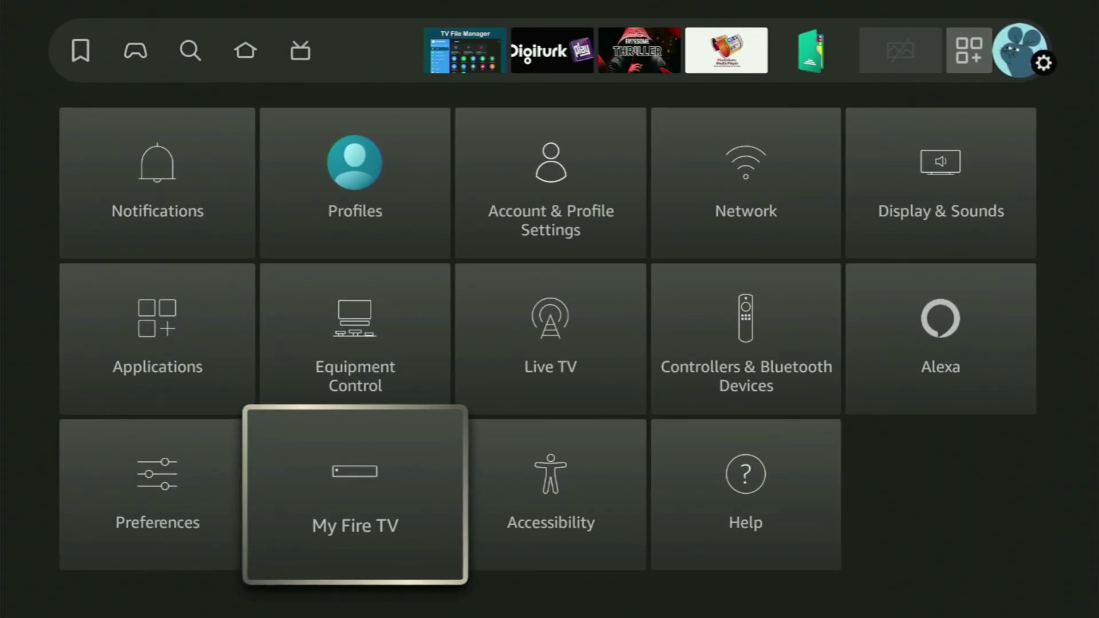
key("Return")
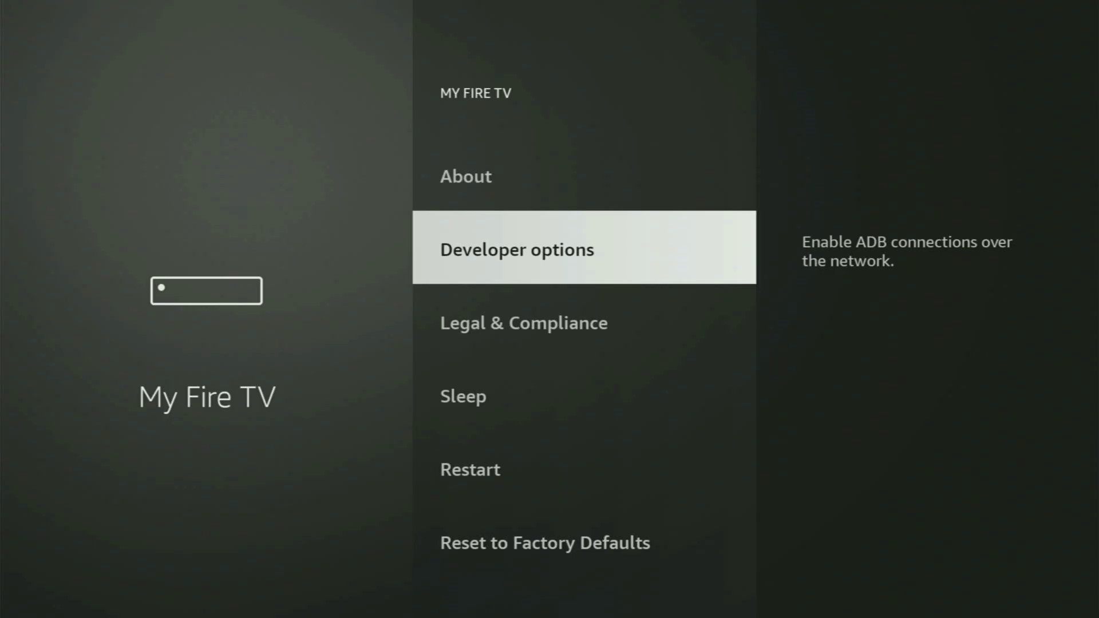
Review the My Fire TV options from About through Reset to Factory Defaults, including Developer options
key("Down")
key("Up")
key("Up")
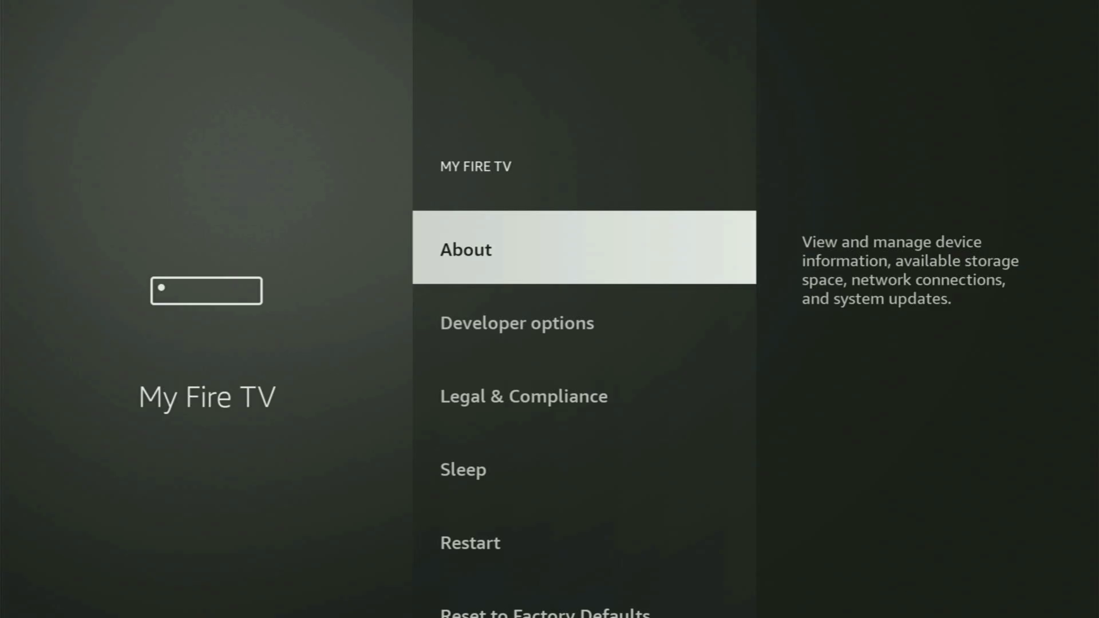
key("Down")
key("Down")
key("Down")
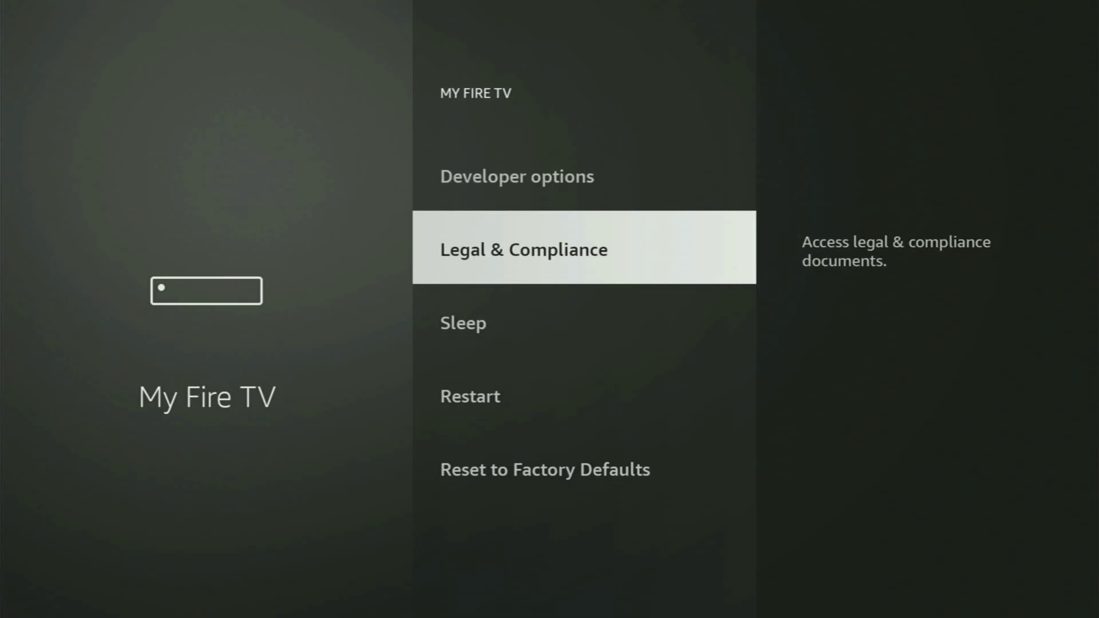
key("Down")
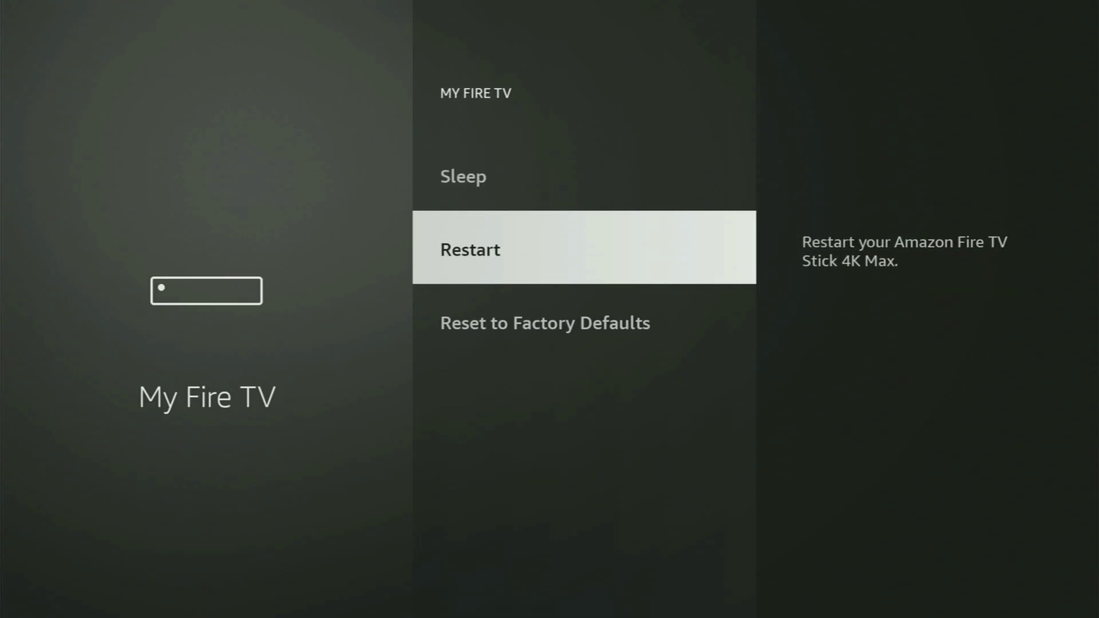
key("Down")
key("Up")
key("Up")
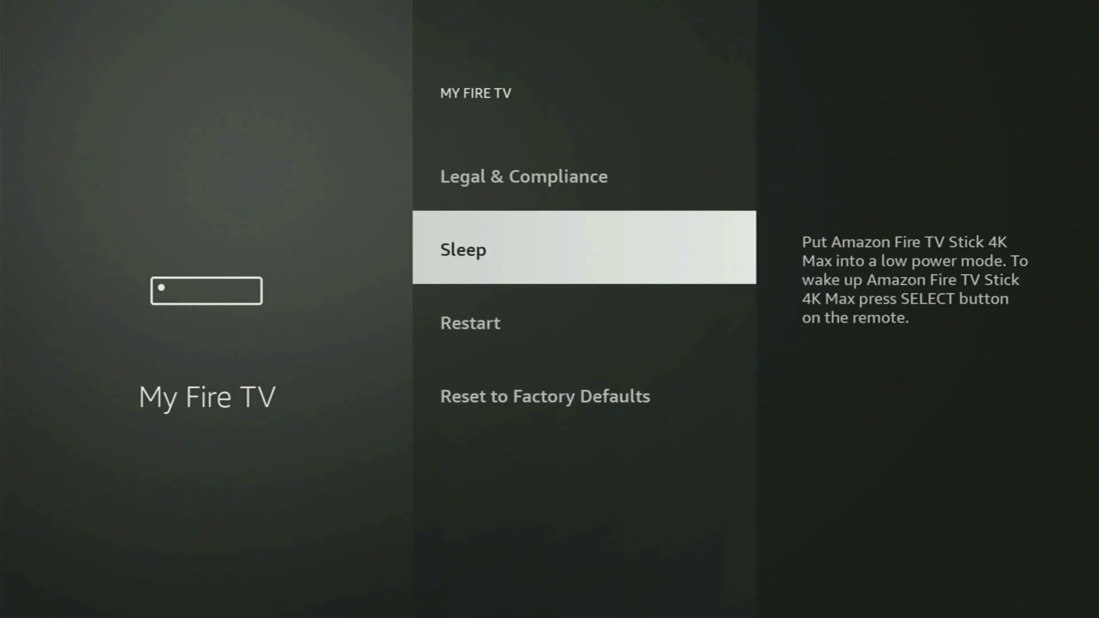
key("Up")
key("Up")
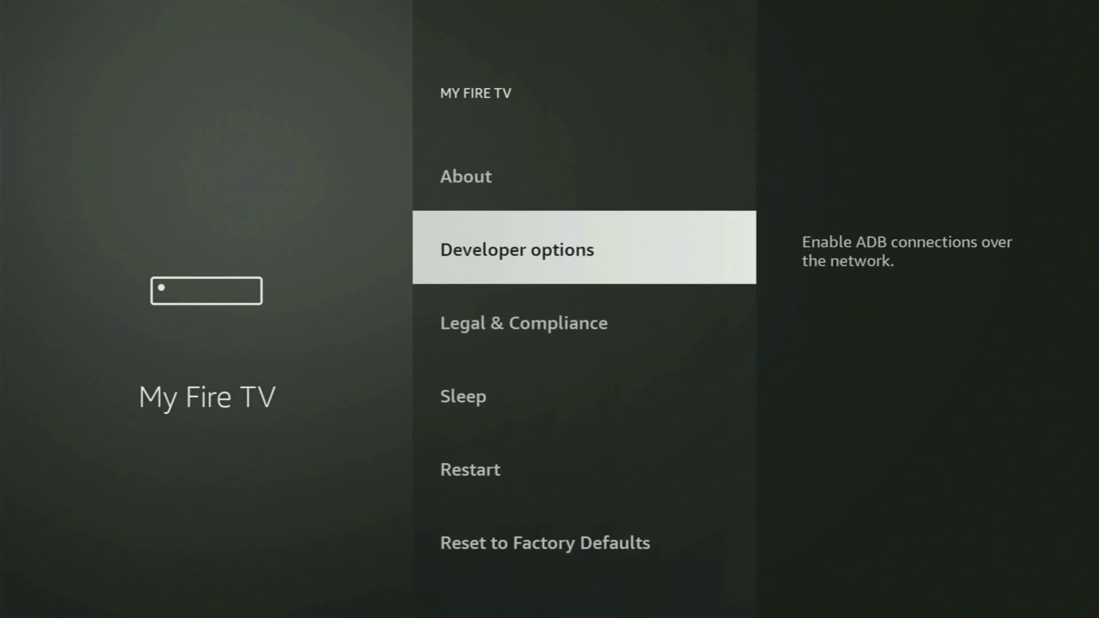
key("Up")
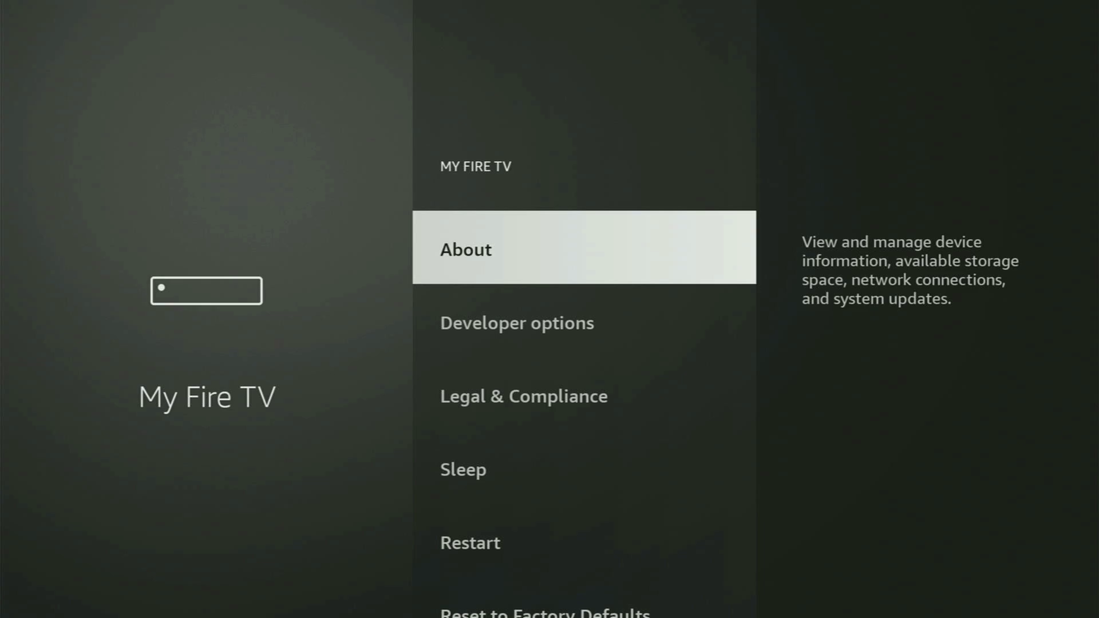
key("Down")
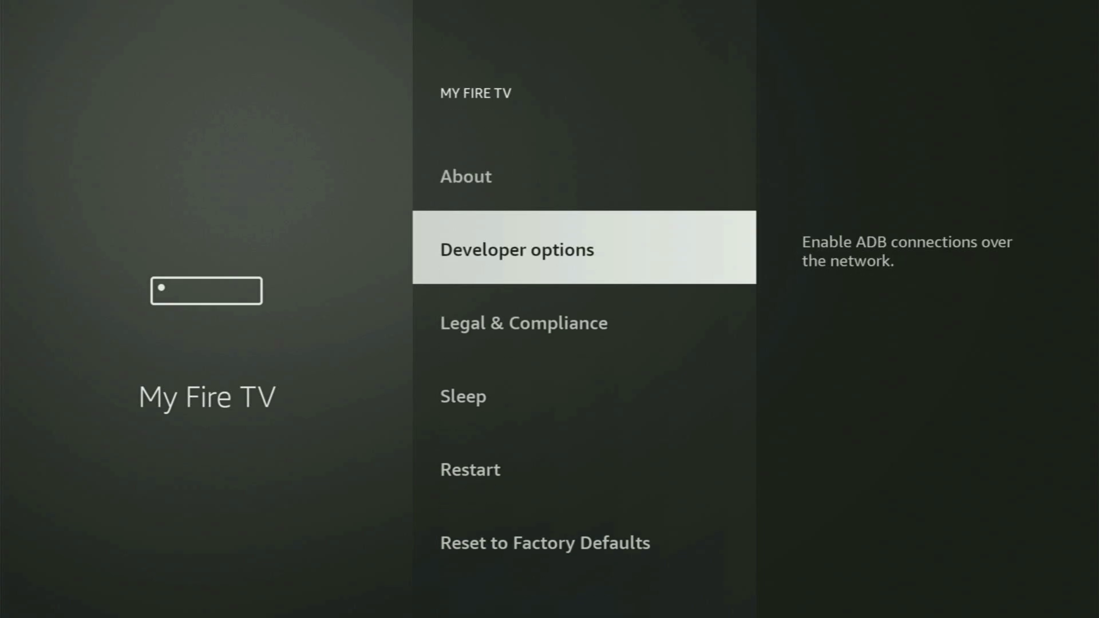
Select the Fire TV Stick 4K Max entry repeatedly under About, and return to the My Fire TV options
key("Up")
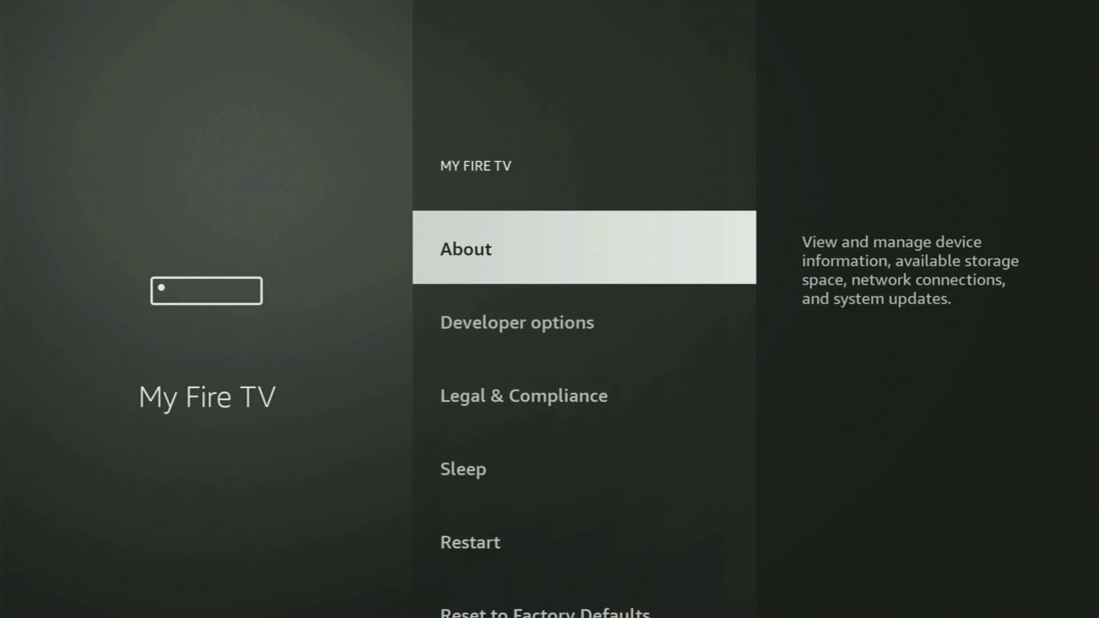
key("Return")
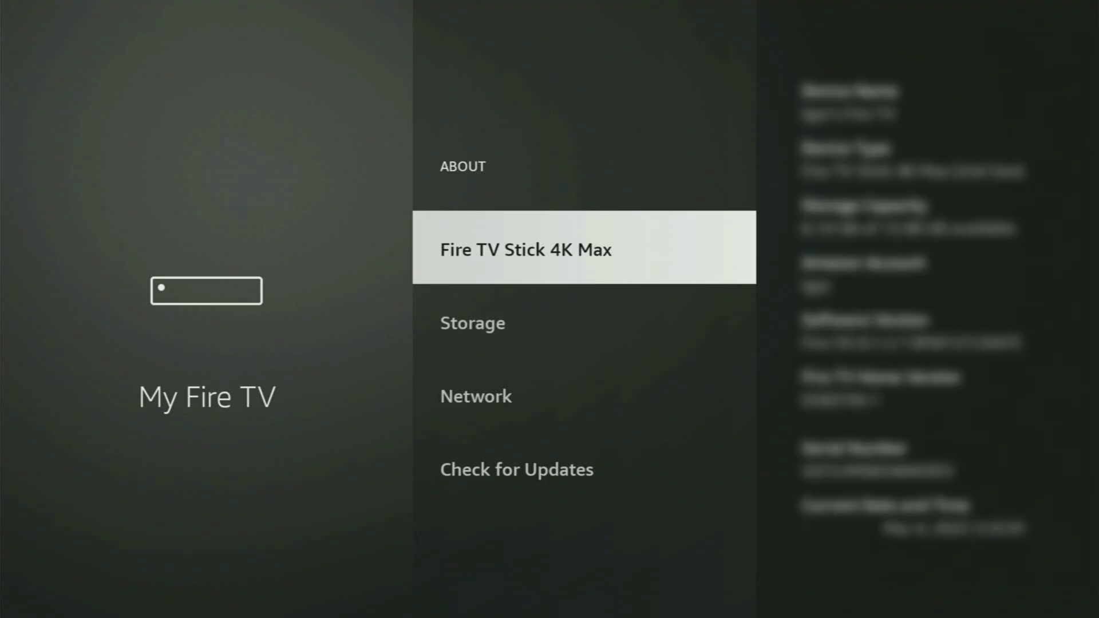
key("Return")
key("Return")
key("Return")
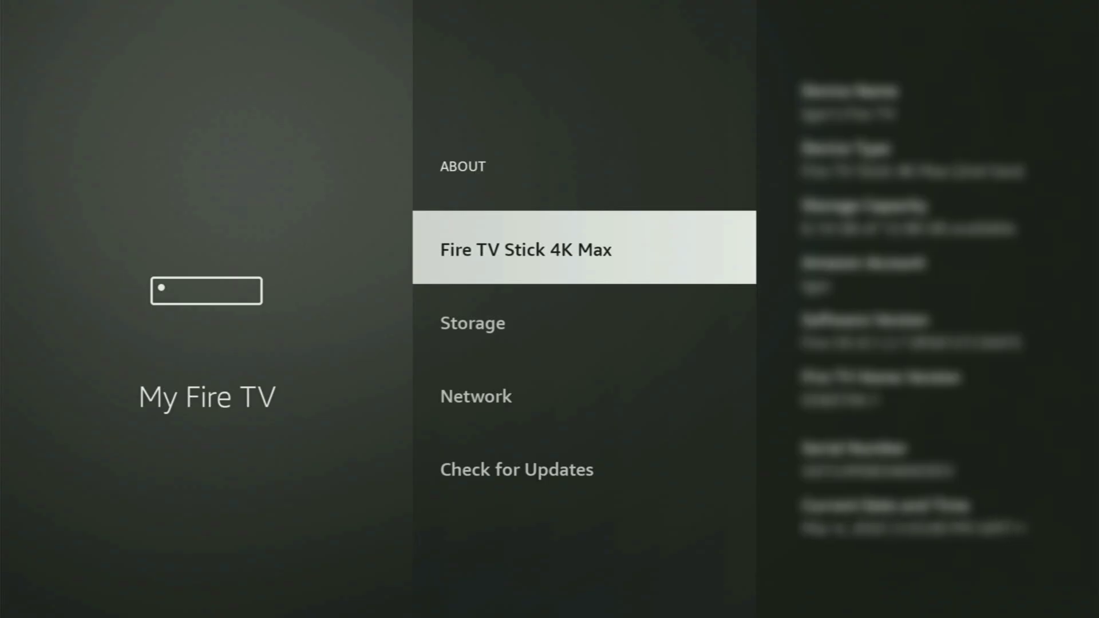
key("Escape")
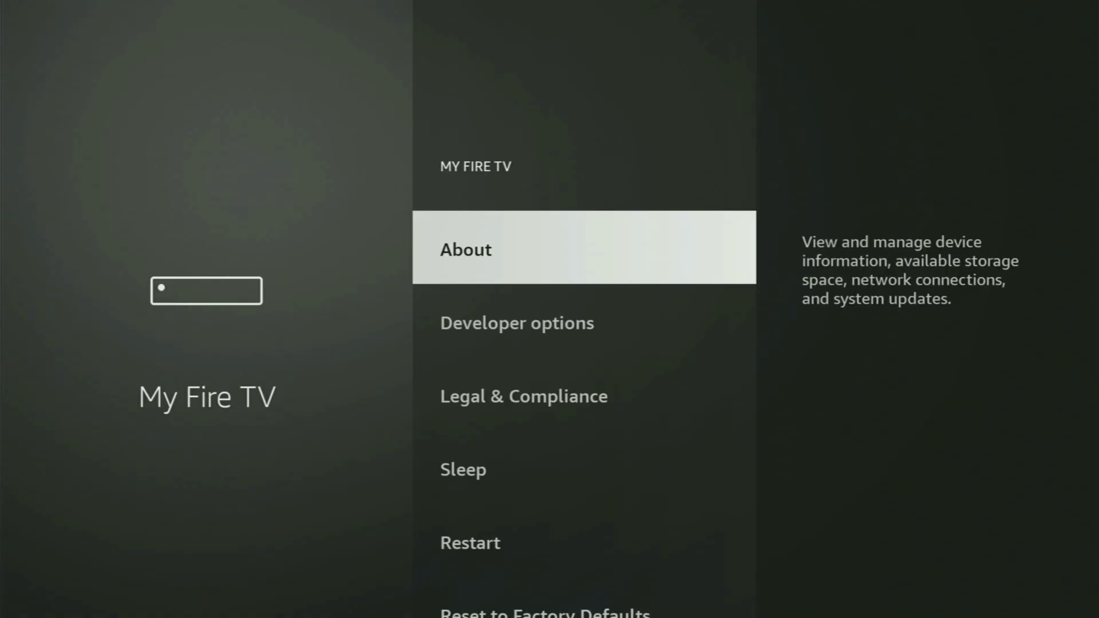
Turn on ADB debugging in the Developer options
key("Down")
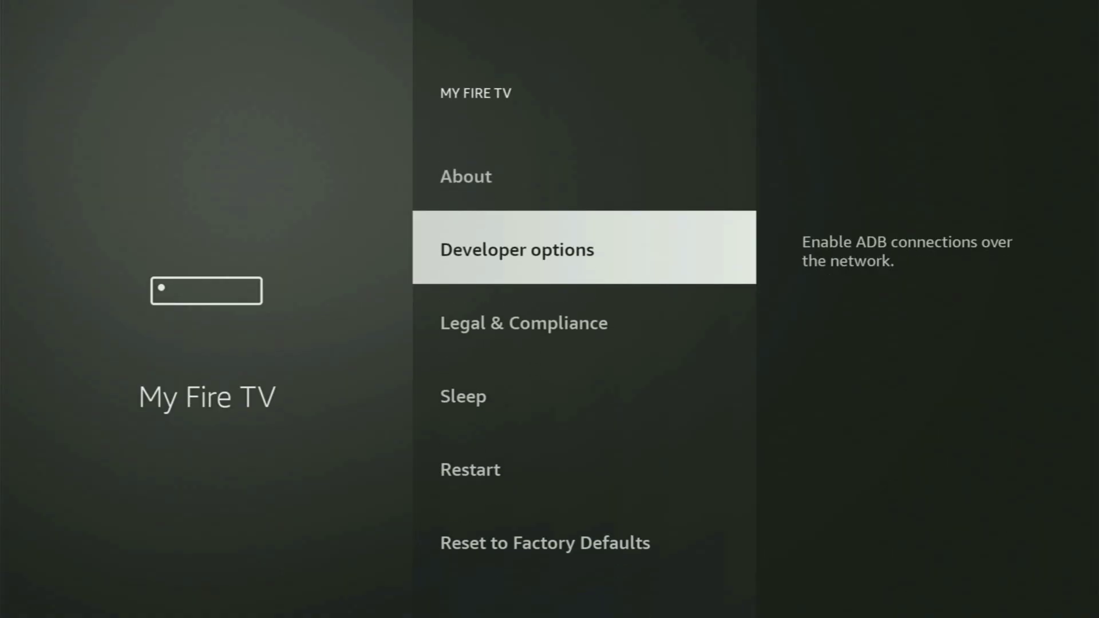
key("Return")
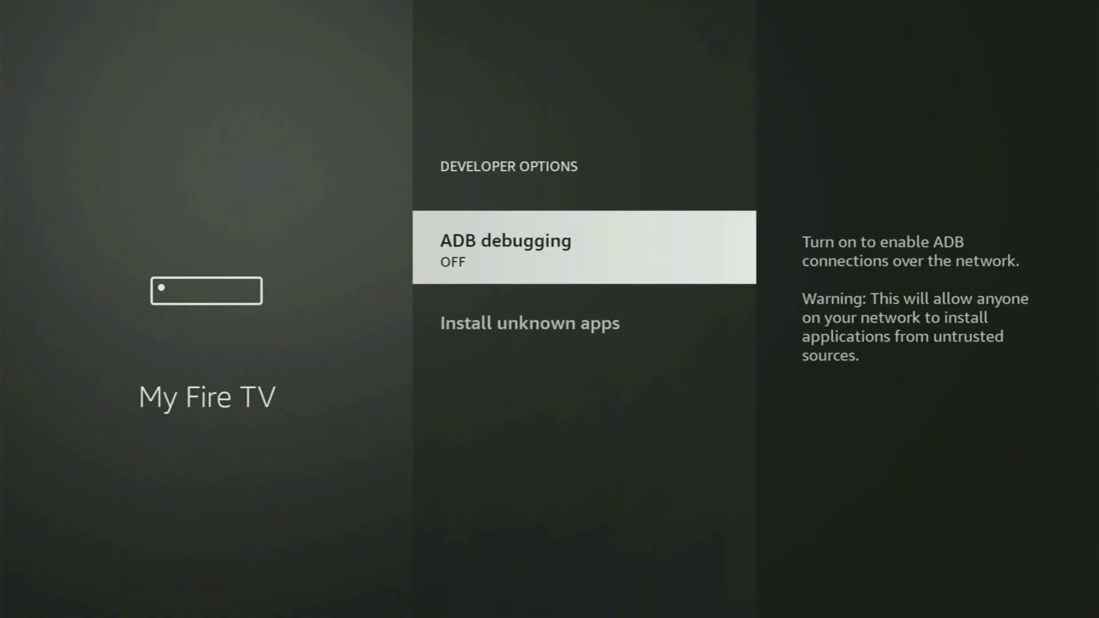
key("Return")
Examine the Install unknown apps permissions of the listed apps, including the one for Downloader
key("Down")
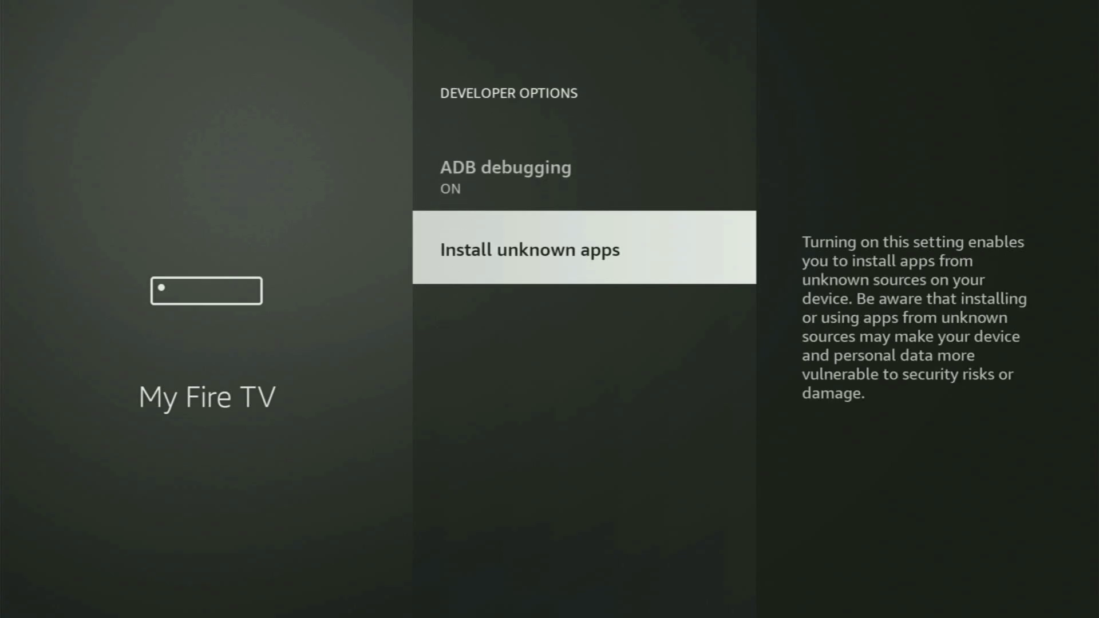
key("Return")
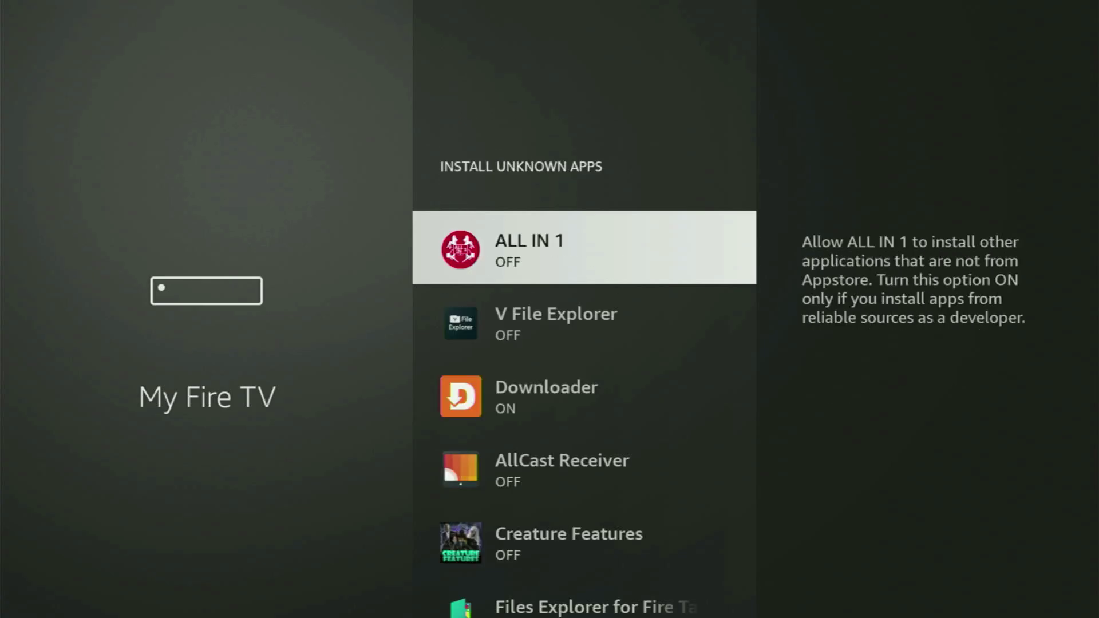
key("Down")
key("Down")
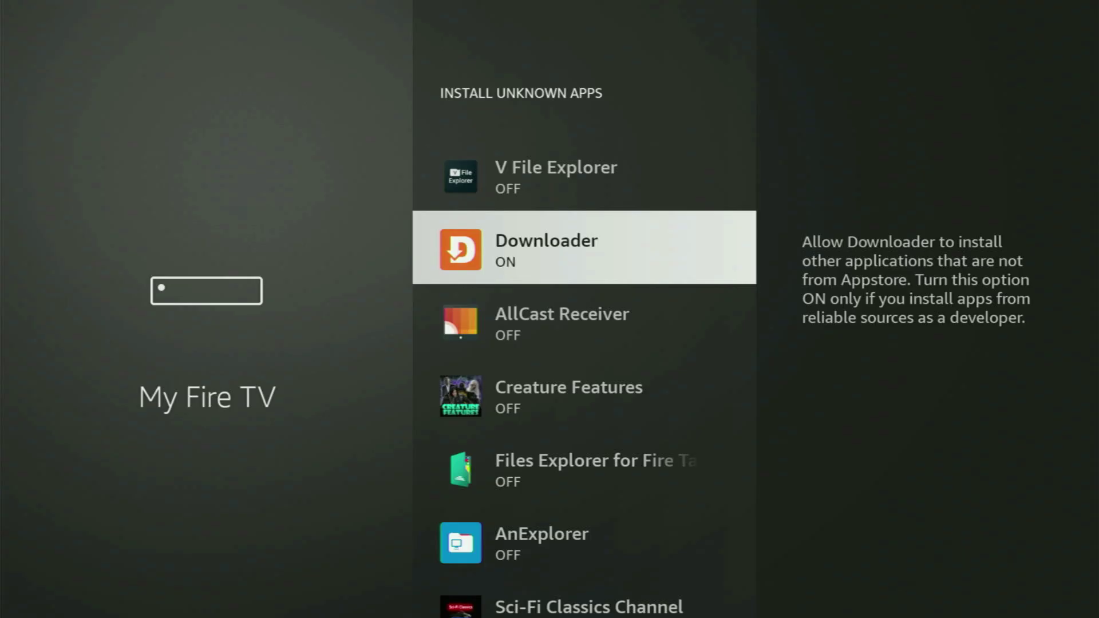
key("Down")
key("Down")
key("Down")
key("Down")
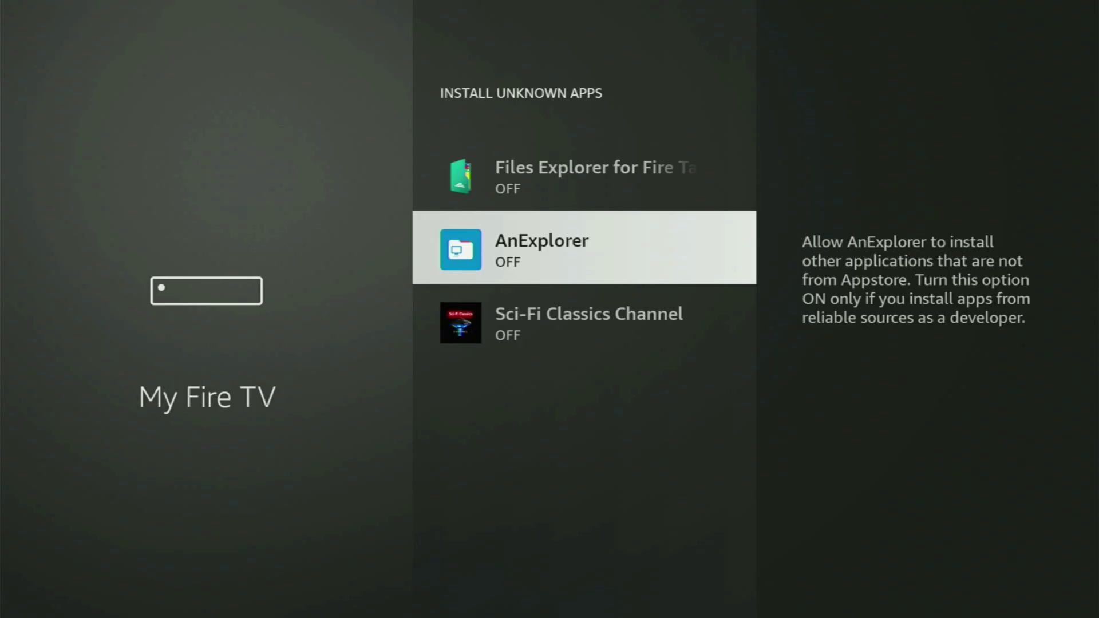
key("Down")
key("Up")
key("Up")
key("Up")
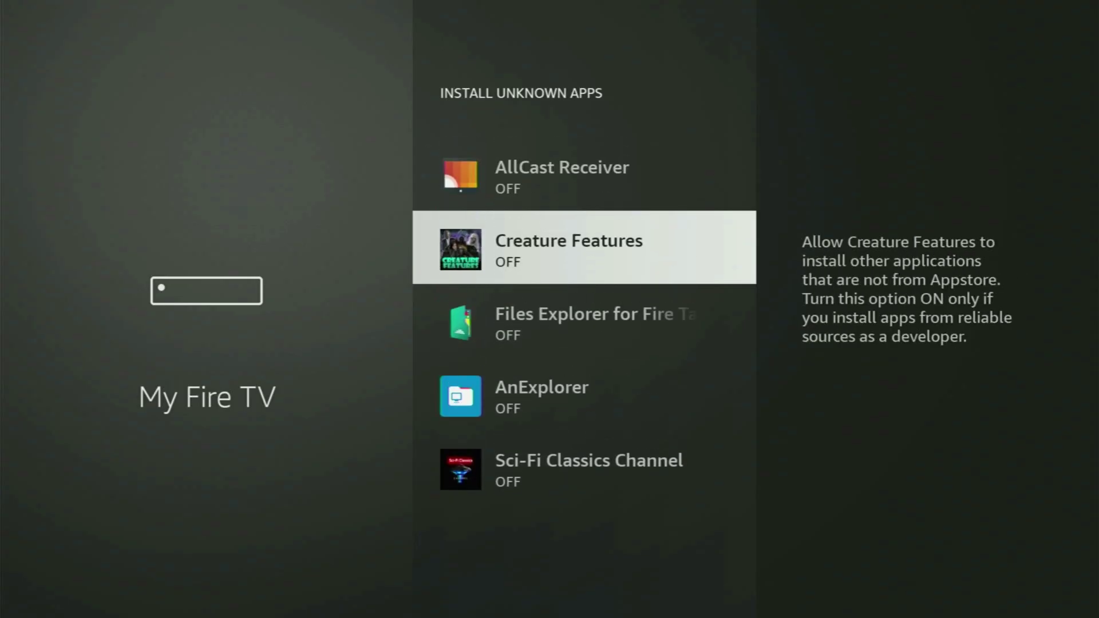
key("Up")
key("Up")
key("Up")
key("Up")
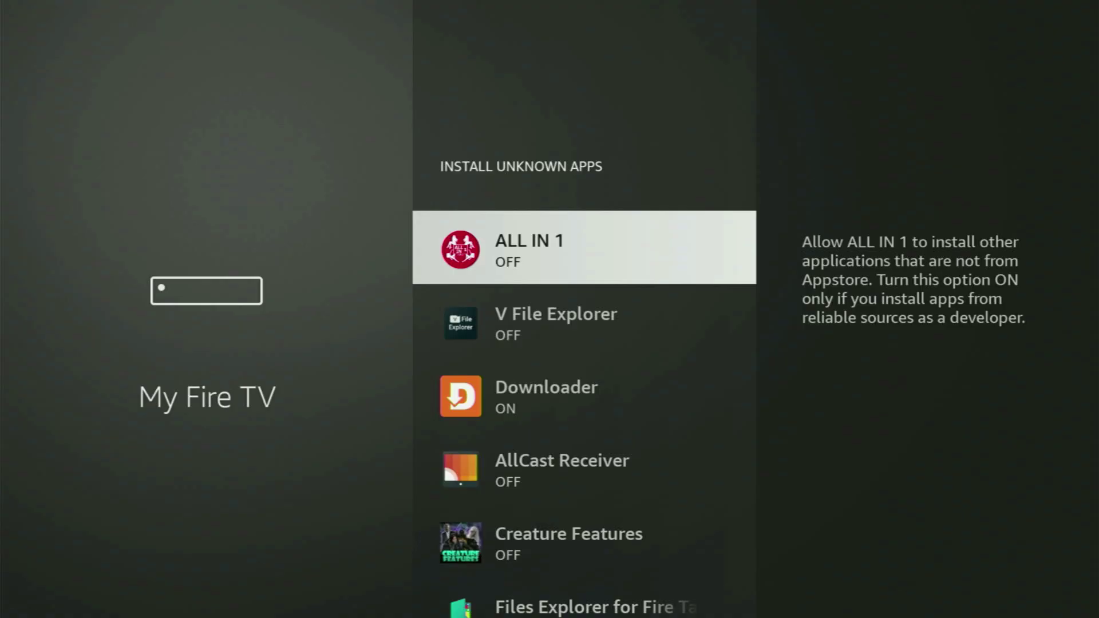
key("Down")
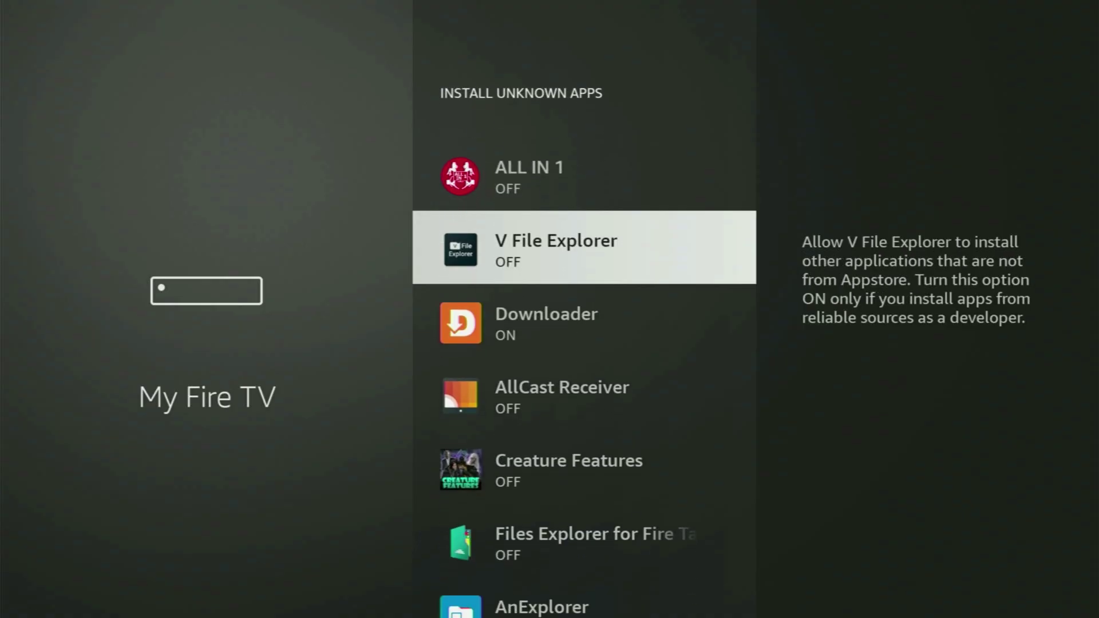
key("Down")
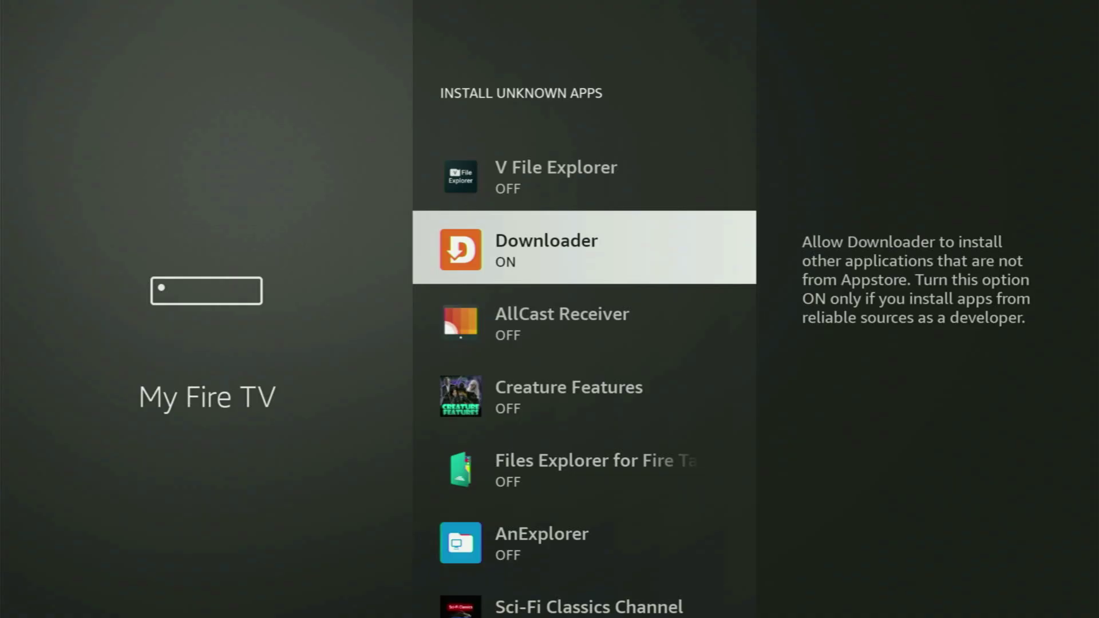
Return to the Fire TV home screen and open the full Your Apps & Channels list
key("Home")
key("Right")
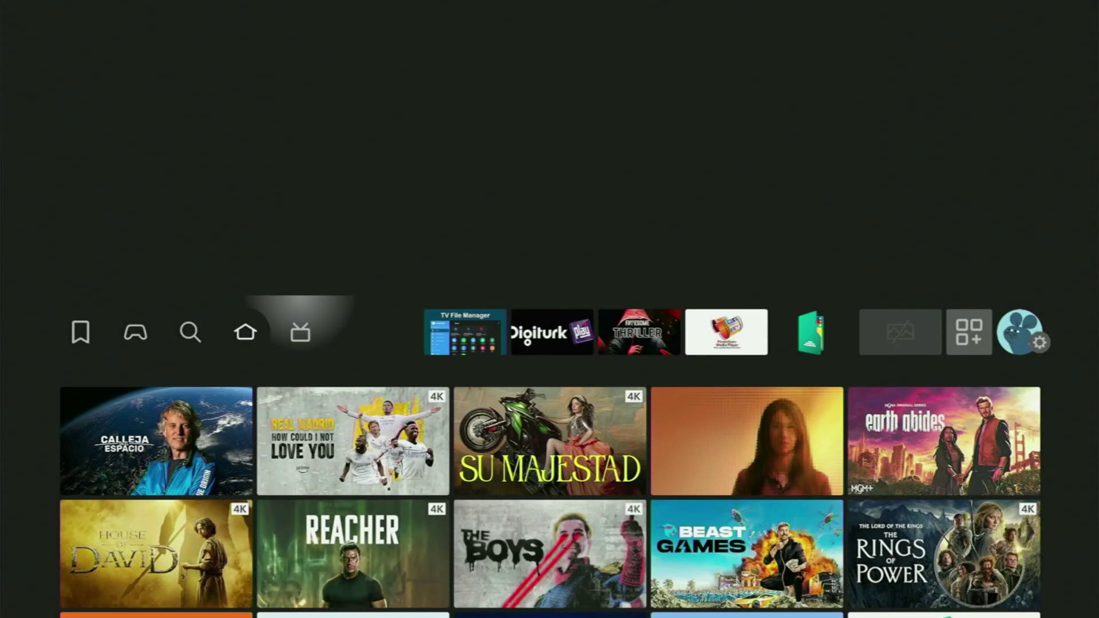
key("Right")
key("Right")
key("Right")
key("Right")
key("Right")
key("Right")
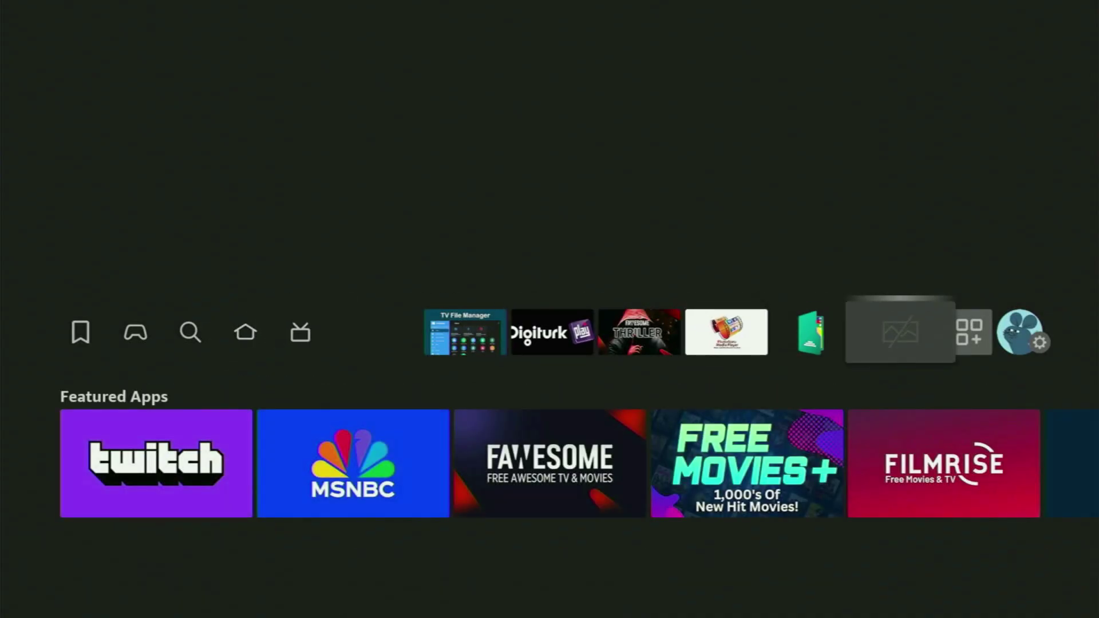
key("Right")
key("Return")
Locate the Downloader app in Your Apps & Channels
key("Right")
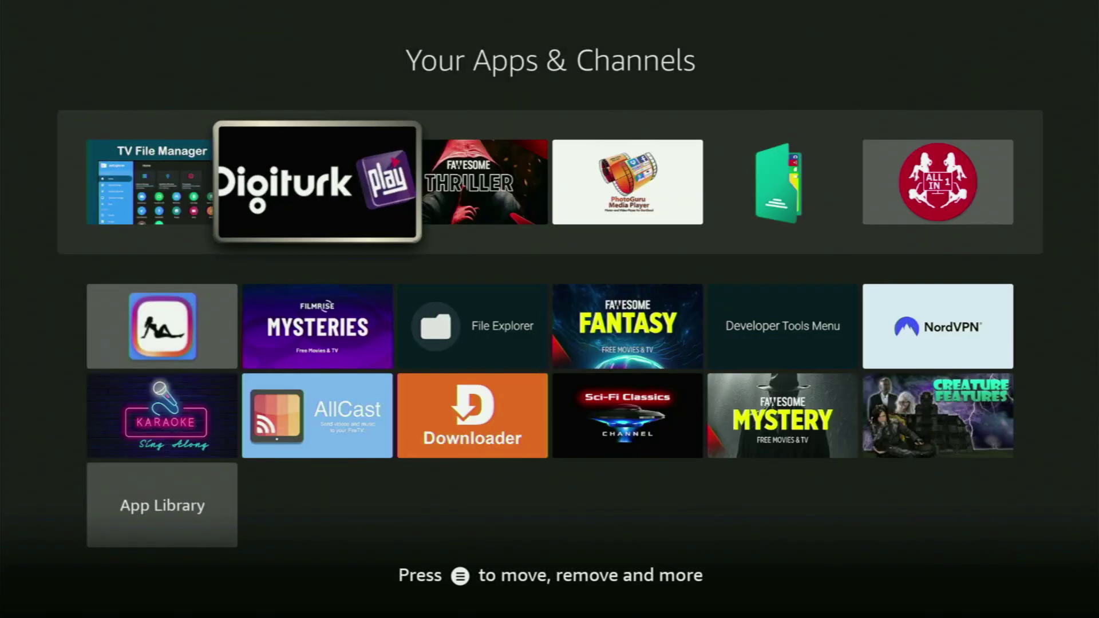
key("Right")
key("Right")
key("Down")
key("Down")
key("Left")
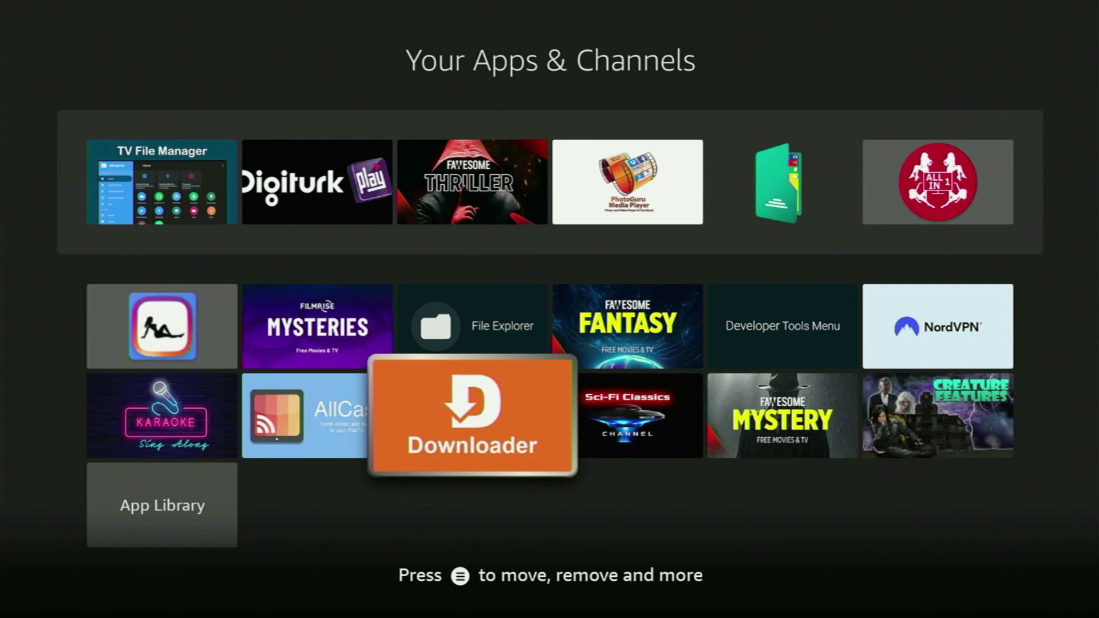
Launch NordVPN from Your Apps & Channels
key("Up")
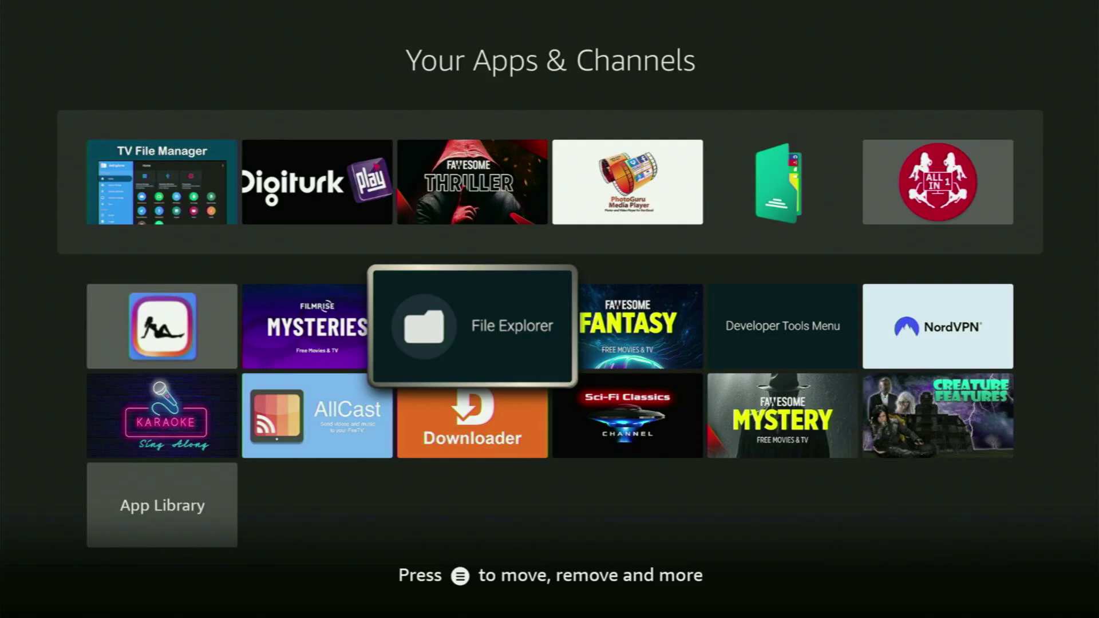
key("Right")
key("Right")
key("Right")
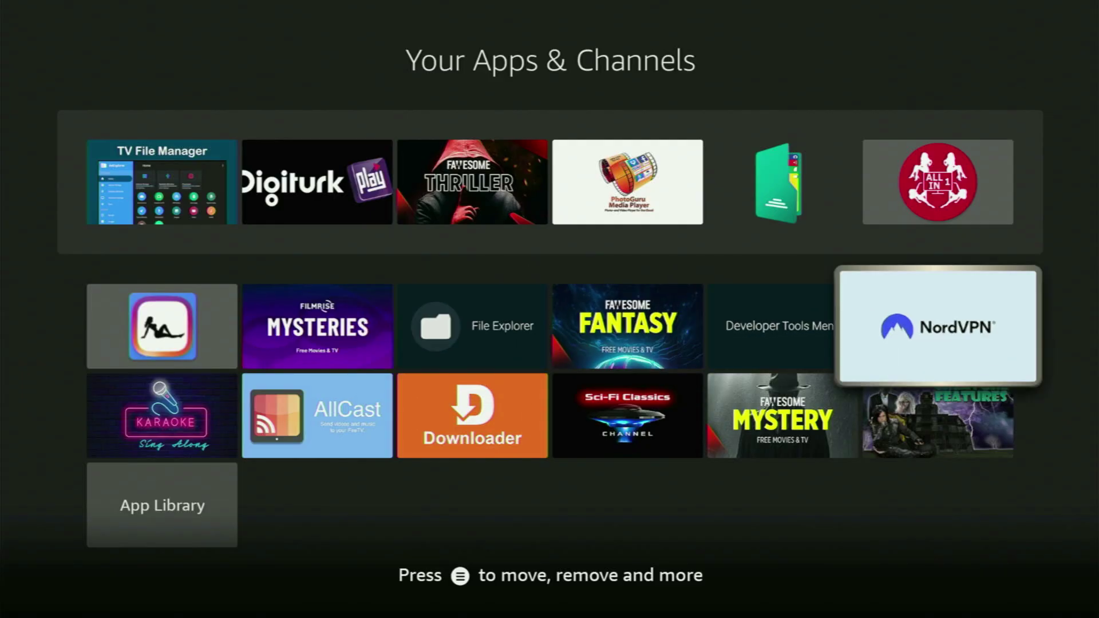
key("Return")
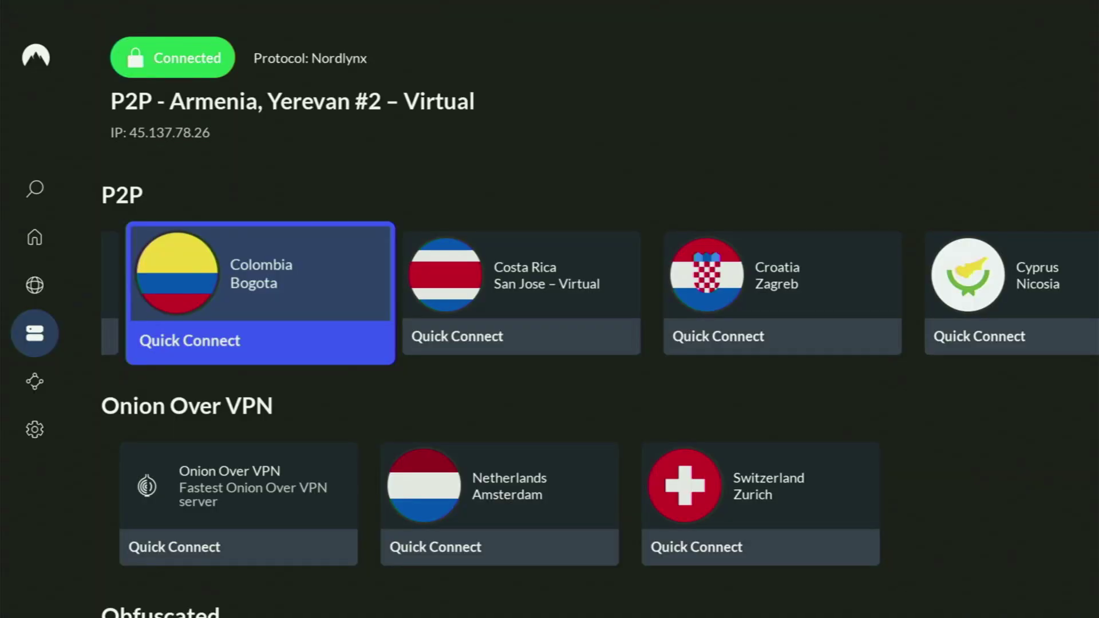
Look through the specialty servers down to Double VPN, and switch to the Countries section
key("Down")
key("Down")
key("Down")
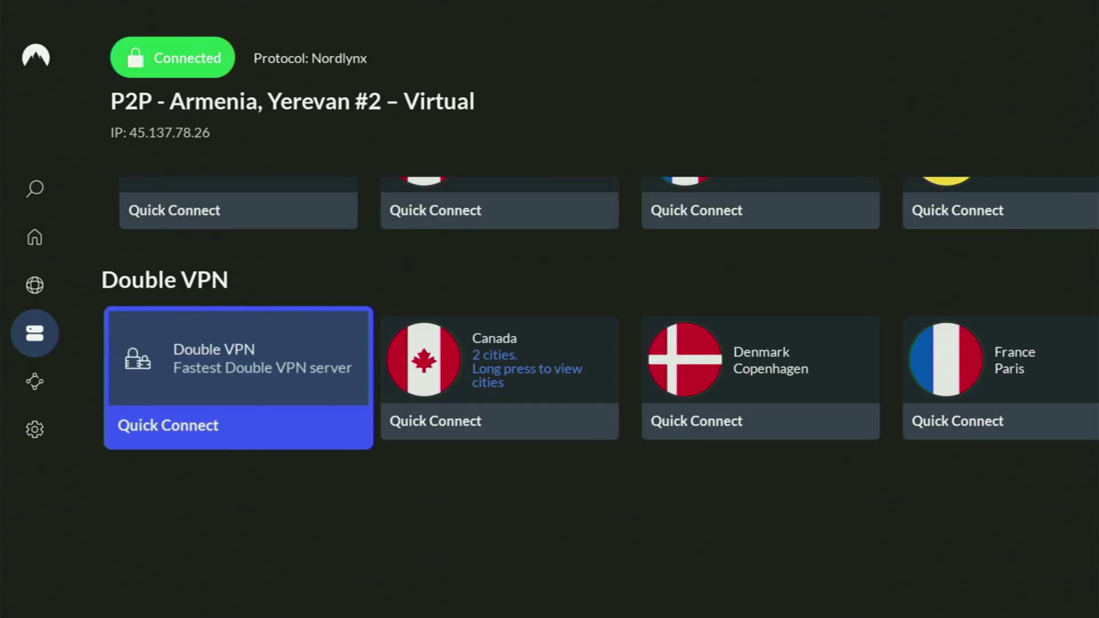
key("Left")
key("Up")
key("Right")
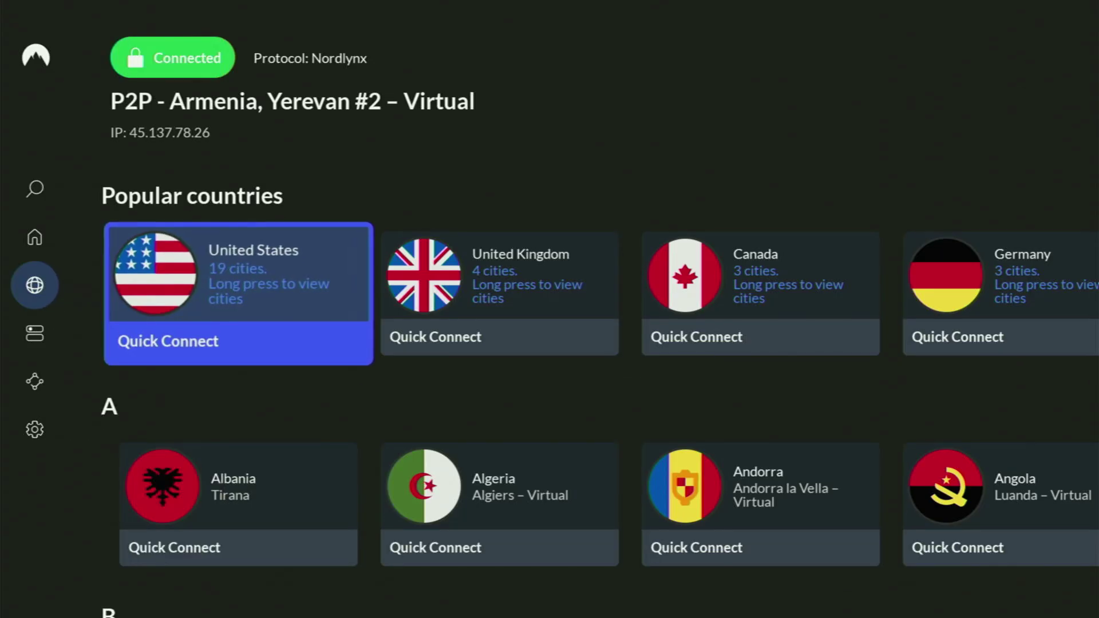
Examine the country servers from Popular countries through the T and U - V groups, including Turkey and United Kingdom
key("Right")
key("Right")
key("Right")
key("Down")
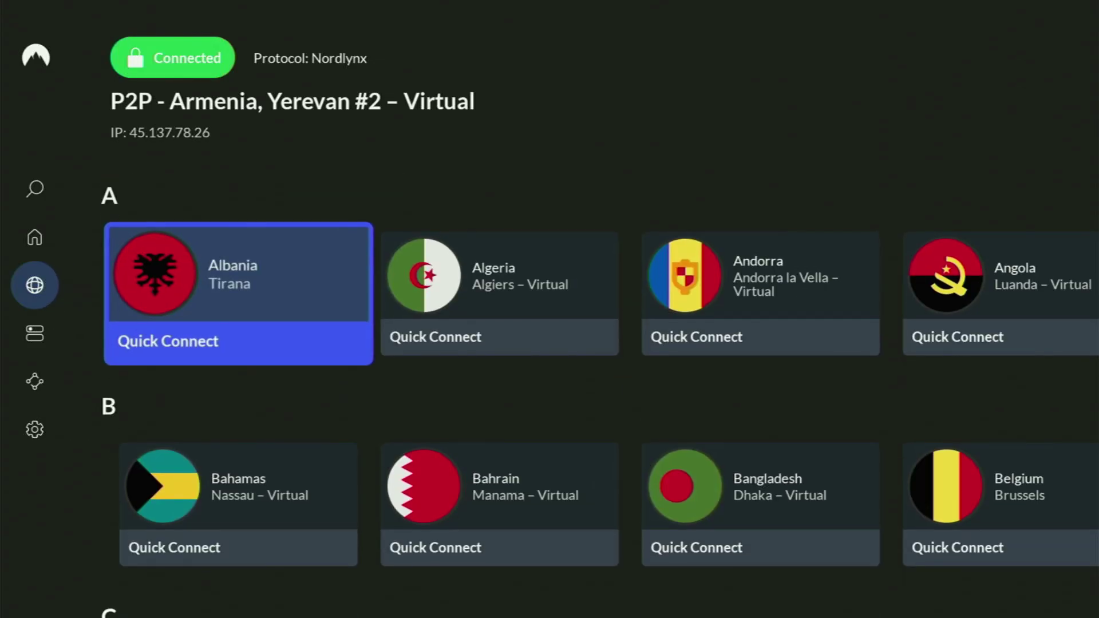
key("Down")
key("Down")
key("Down")
key("Down")
key("Down")
key("Down")
key("Down")
key("Down")
key("Down")
key("Down")
key("Down")
key("Down")
key("Down")
key("Down")
key("Down")
key("Down")
key("Down")
key("Down")
key("Right")
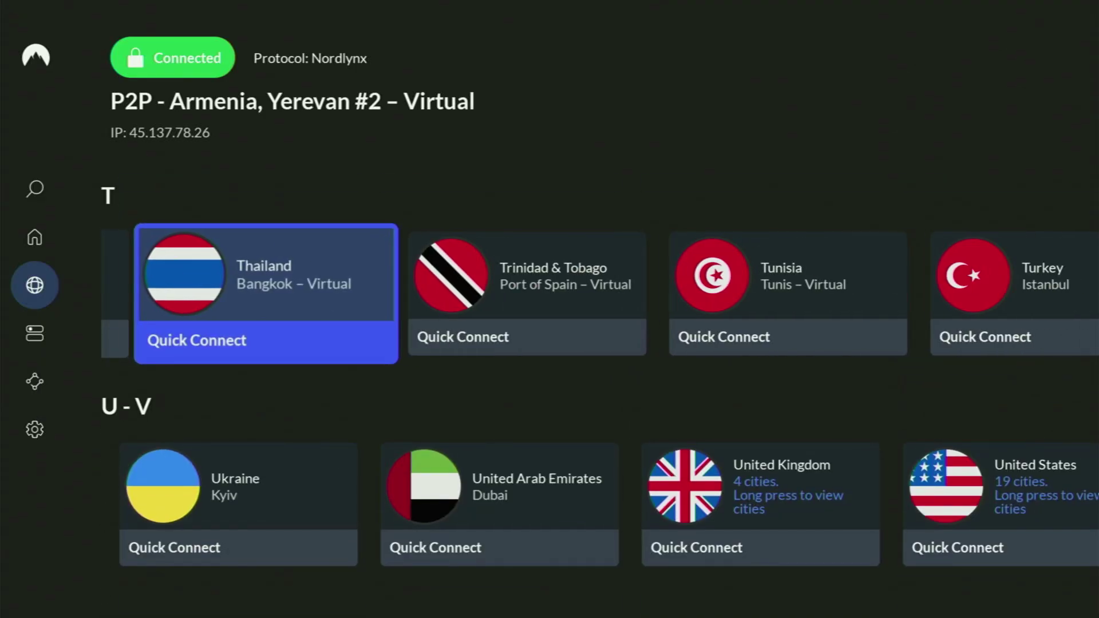
key("Right")
key("Right")
key("Right")
key("Down")
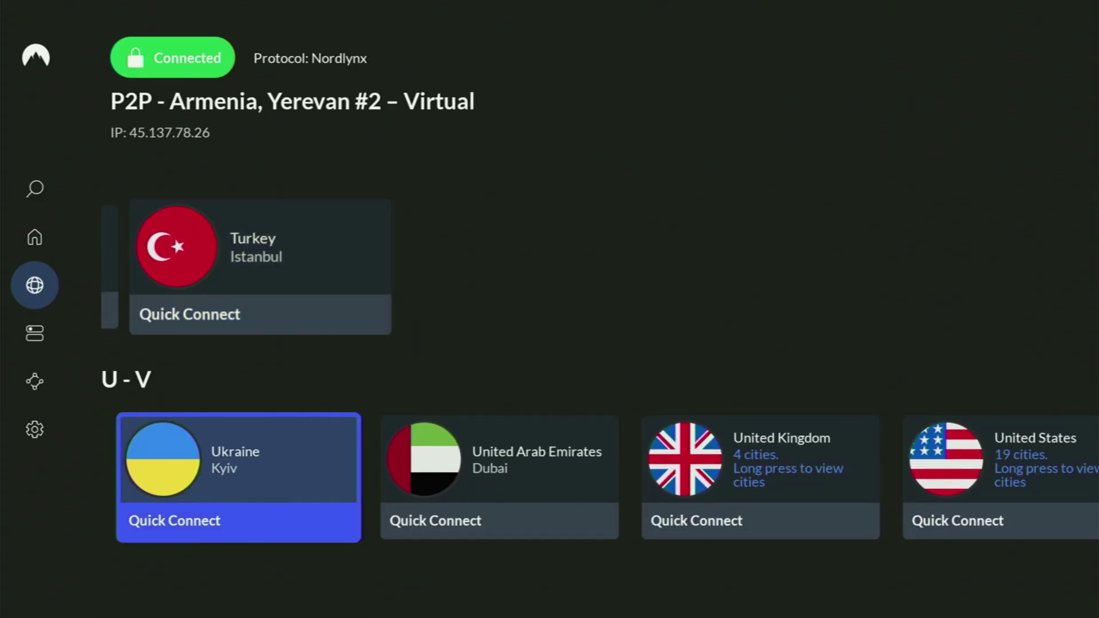
key("Right")
key("Right")
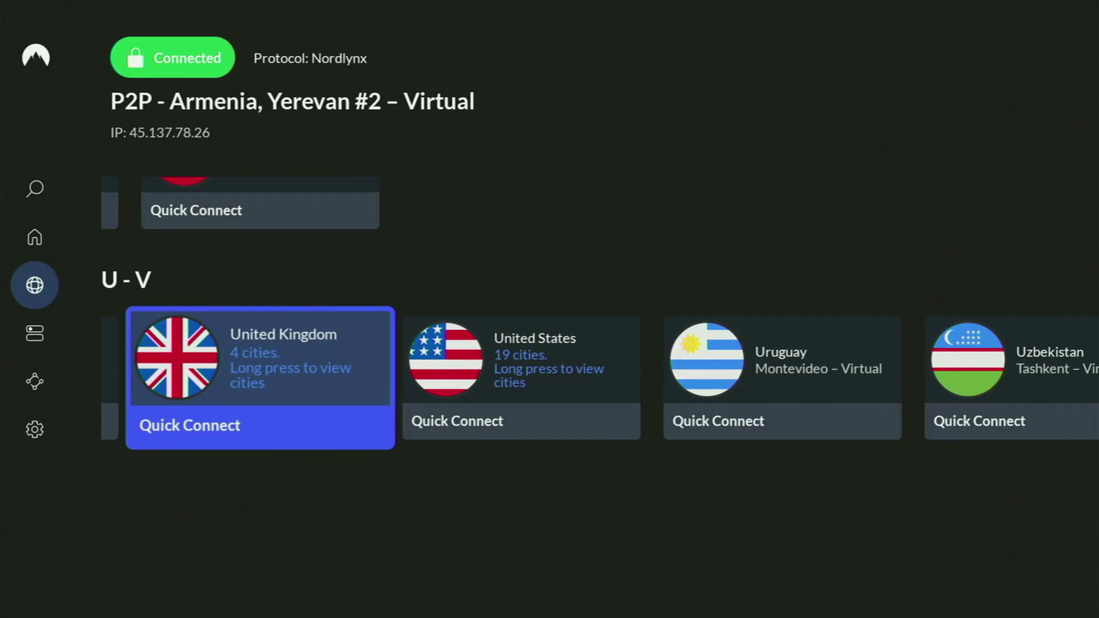
Return to NordVPN's Home section and review the suggested servers and the current connection card
key("Left")
key("Left")
key("Left")
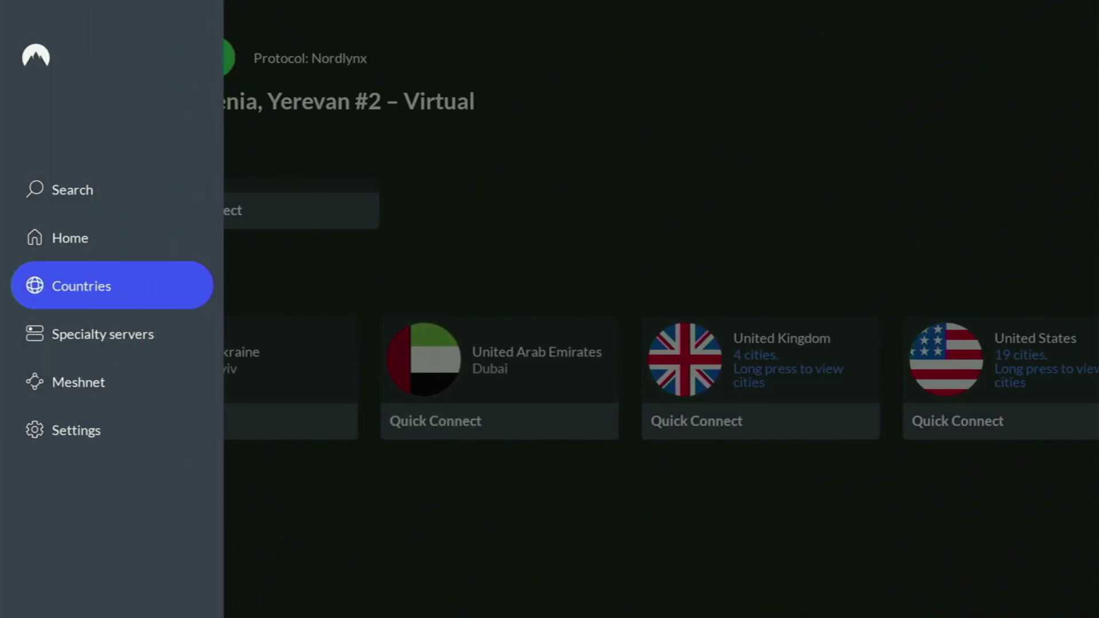
key("Up")
key("Right")
key("Left")
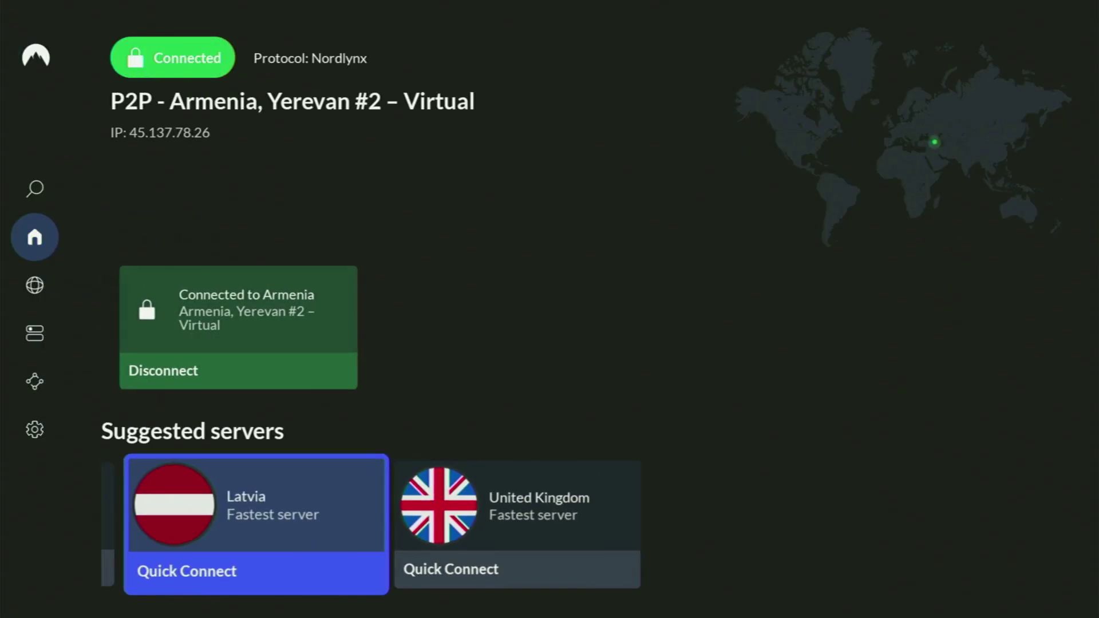
key("Left")
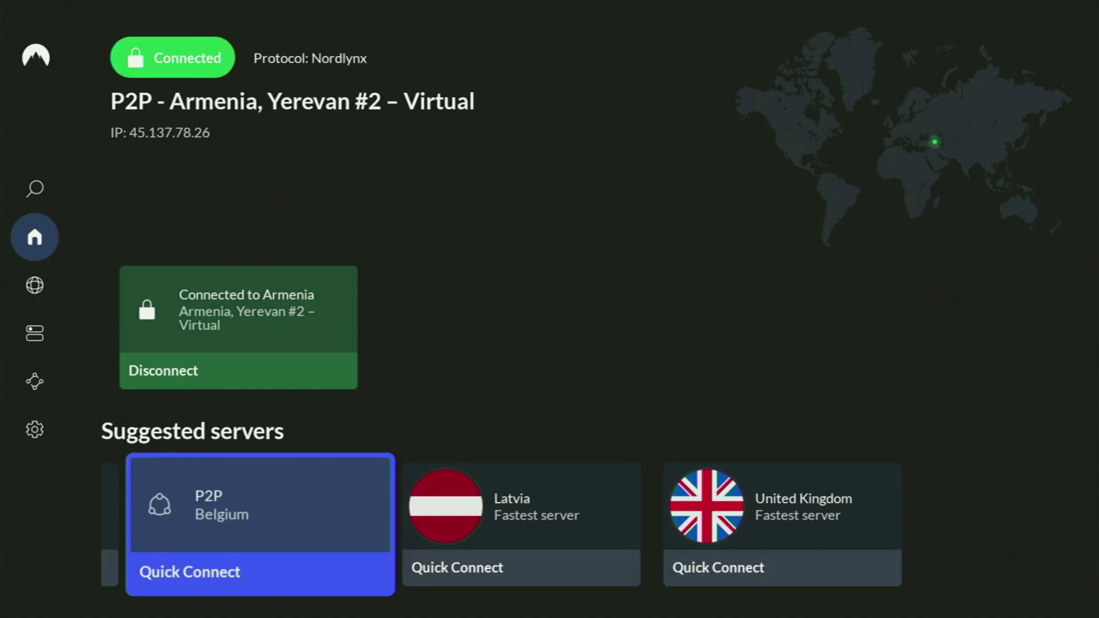
key("Left")
key("Up")
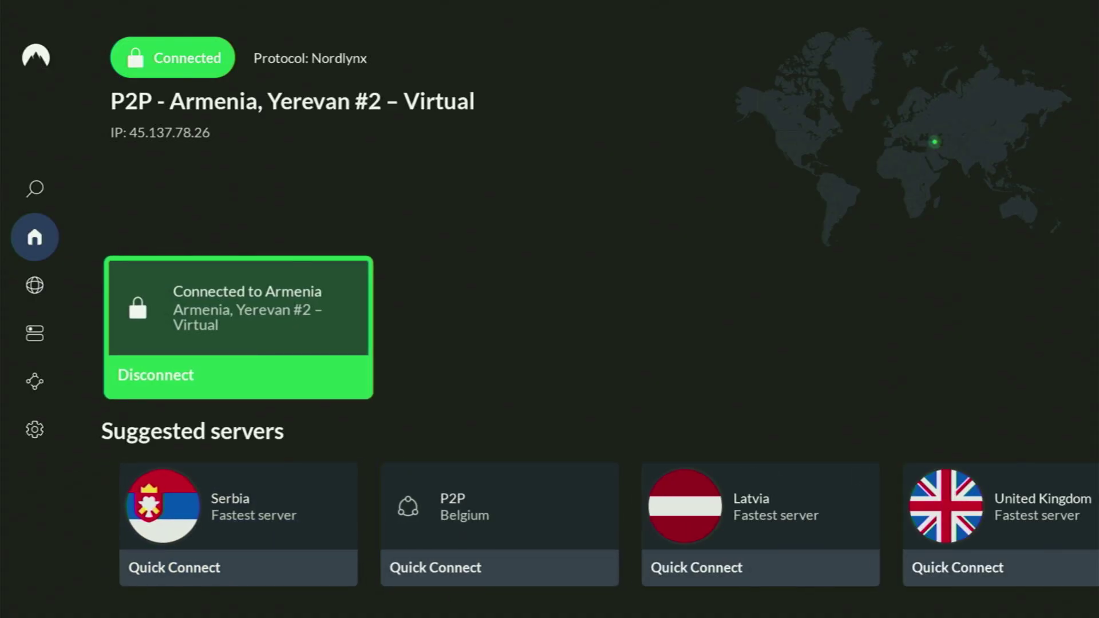
Connect to the fastest United Kingdom server from the suggested servers, and select the connection card
key("Down")
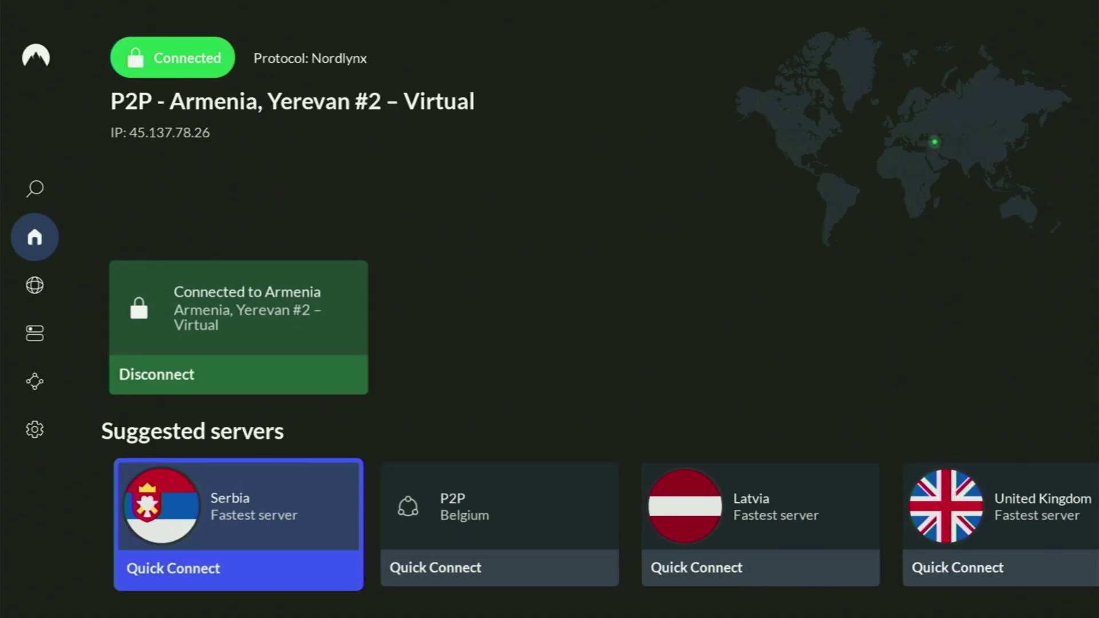
key("Right")
key("Right")
key("Right")
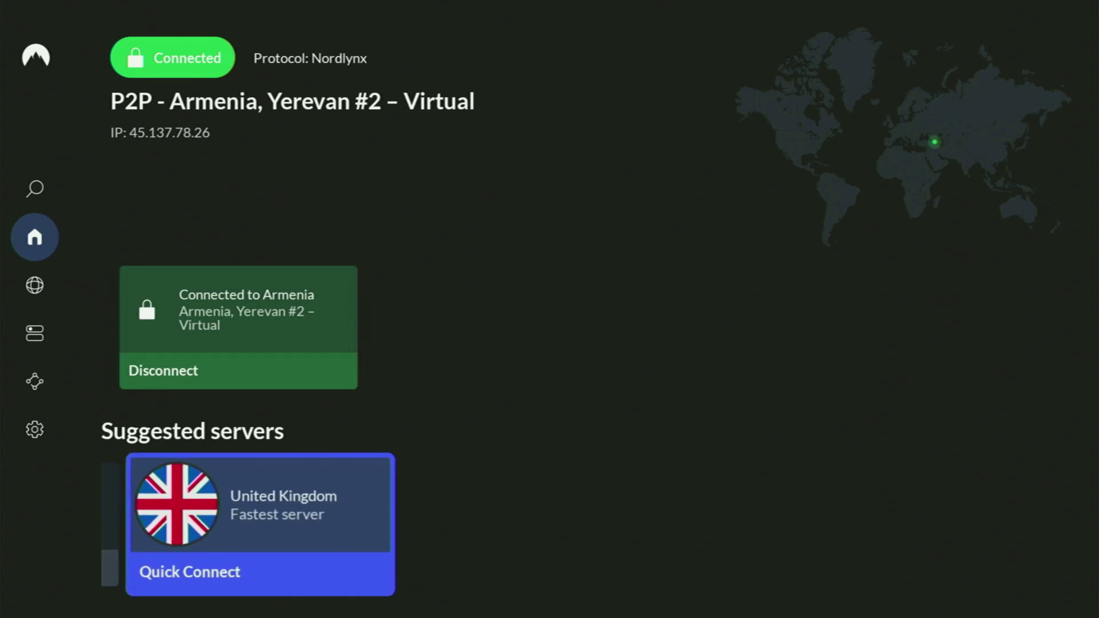
key("Return")
key("Up")
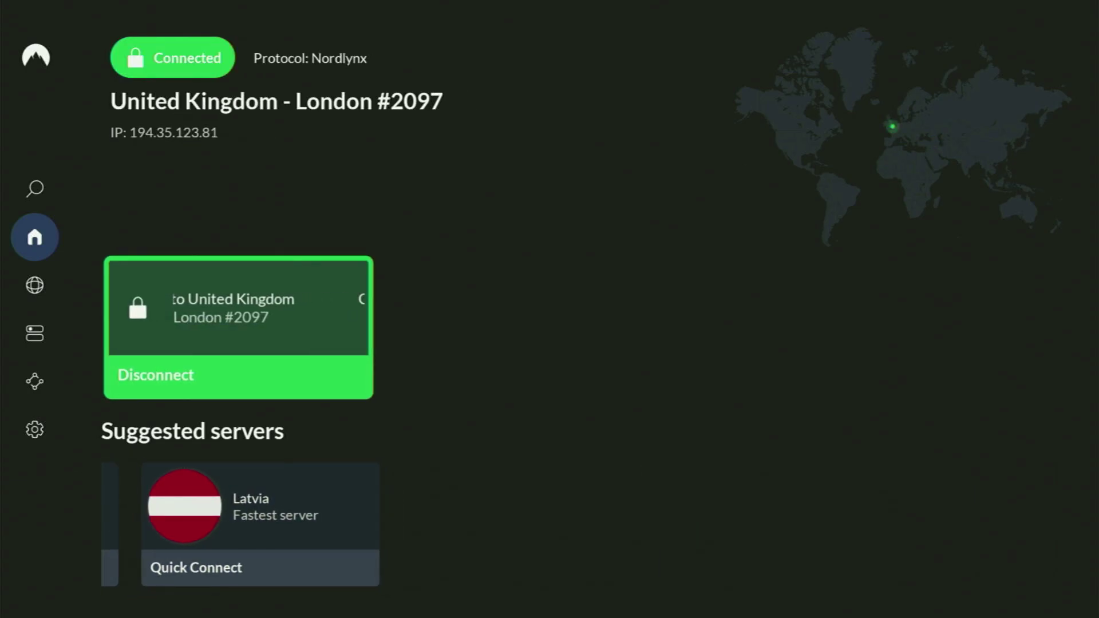
Open the Countries section and look through the Popular countries from United Kingdom to Germany
key("Left")
key("Down")
key("Right")
key("Right")
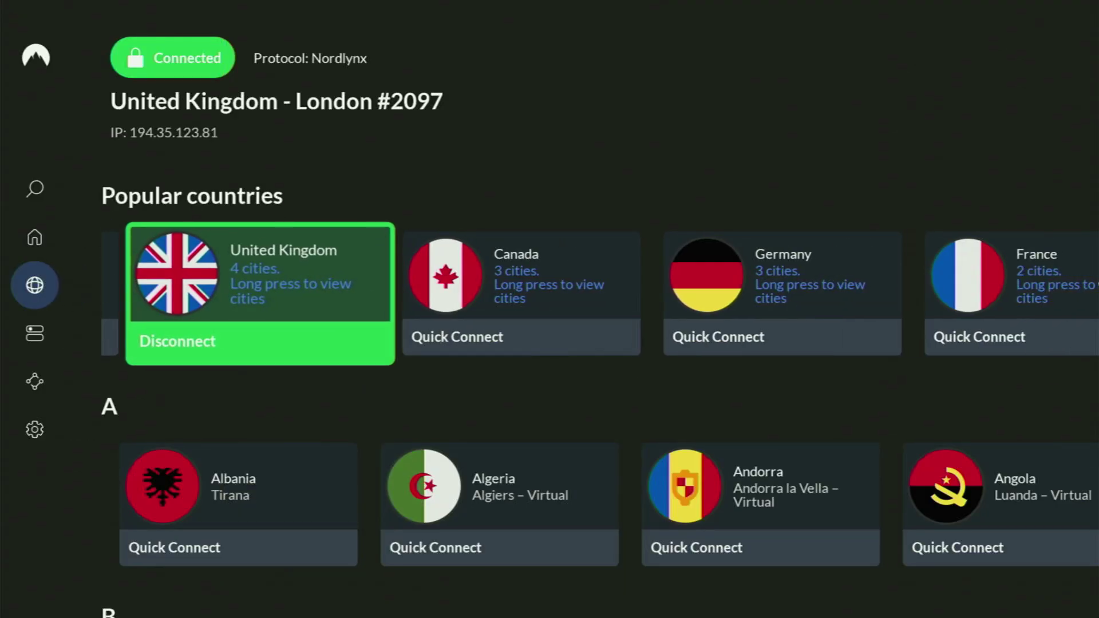
key("Right")
key("Right")
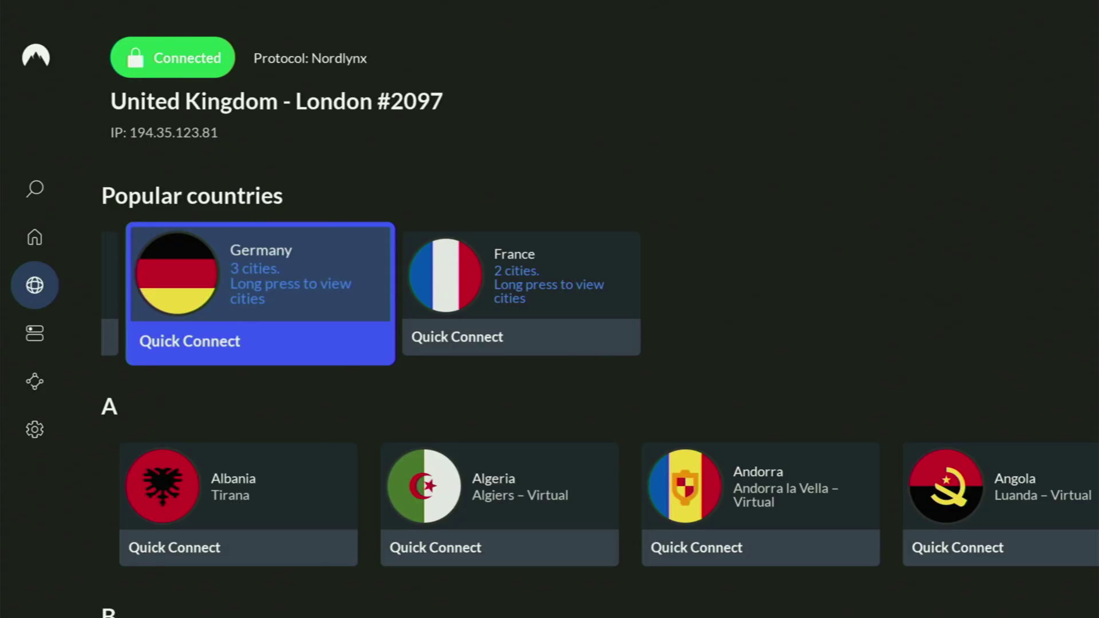
Examine the alphabetical country groups from A to beyond M for available servers
key("Down")
key("Right")
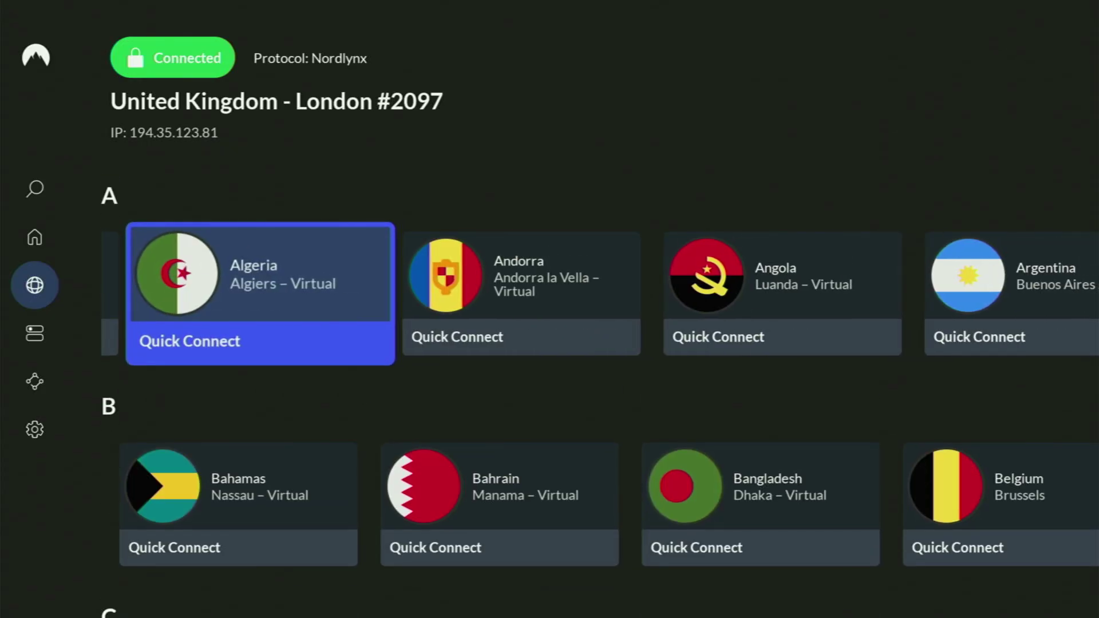
key("Right")
key("Down")
key("Down")
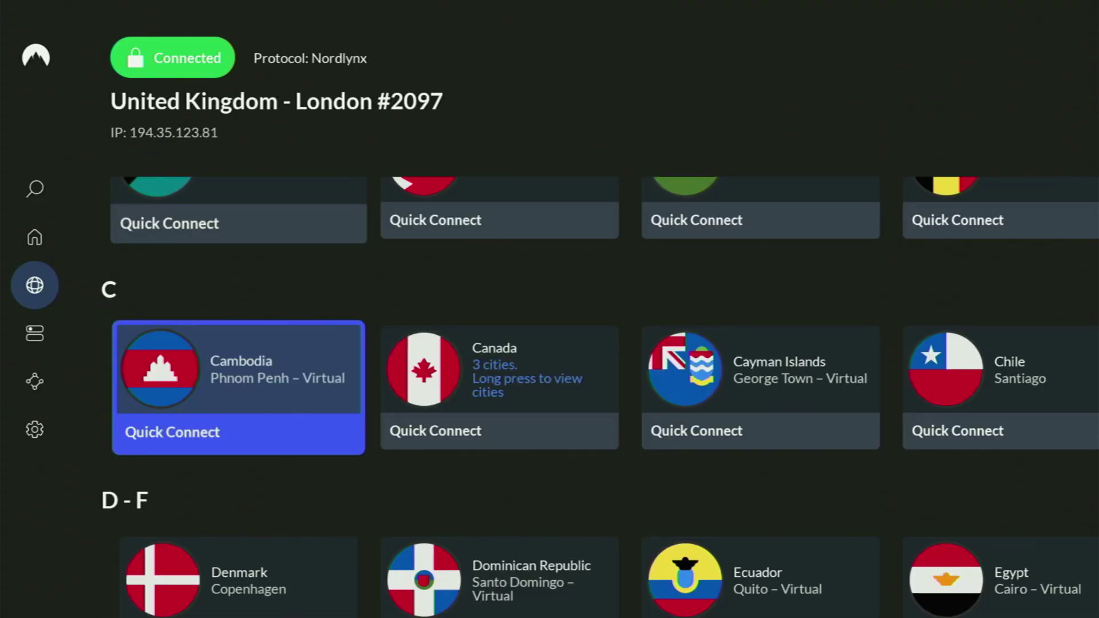
key("Down")
key("Down")
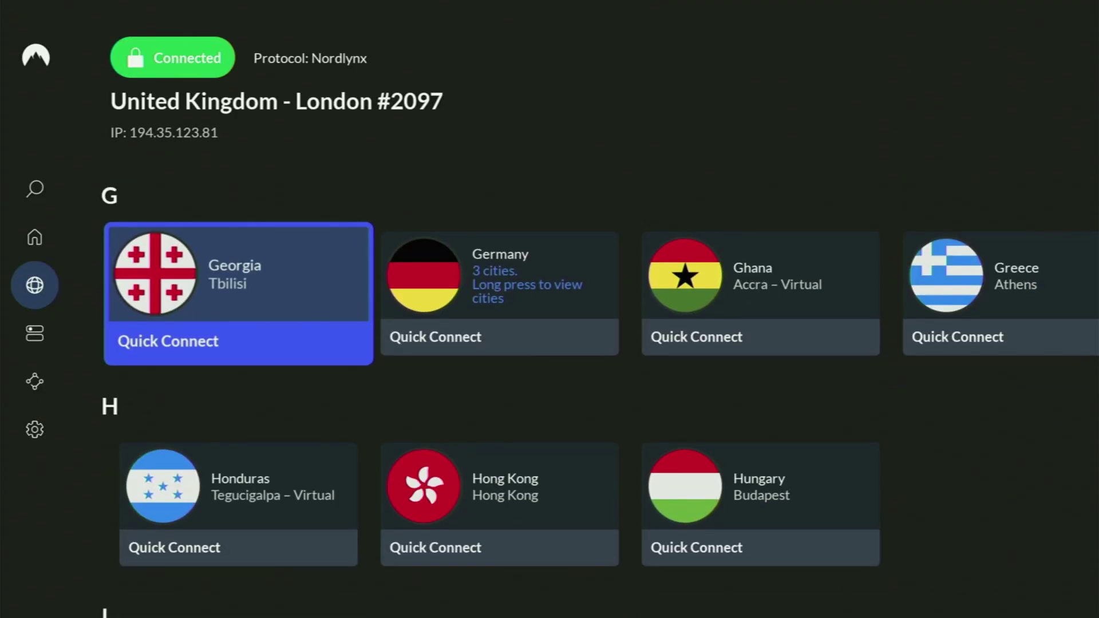
key("Down")
key("Down")
key("Down")
key("Down")
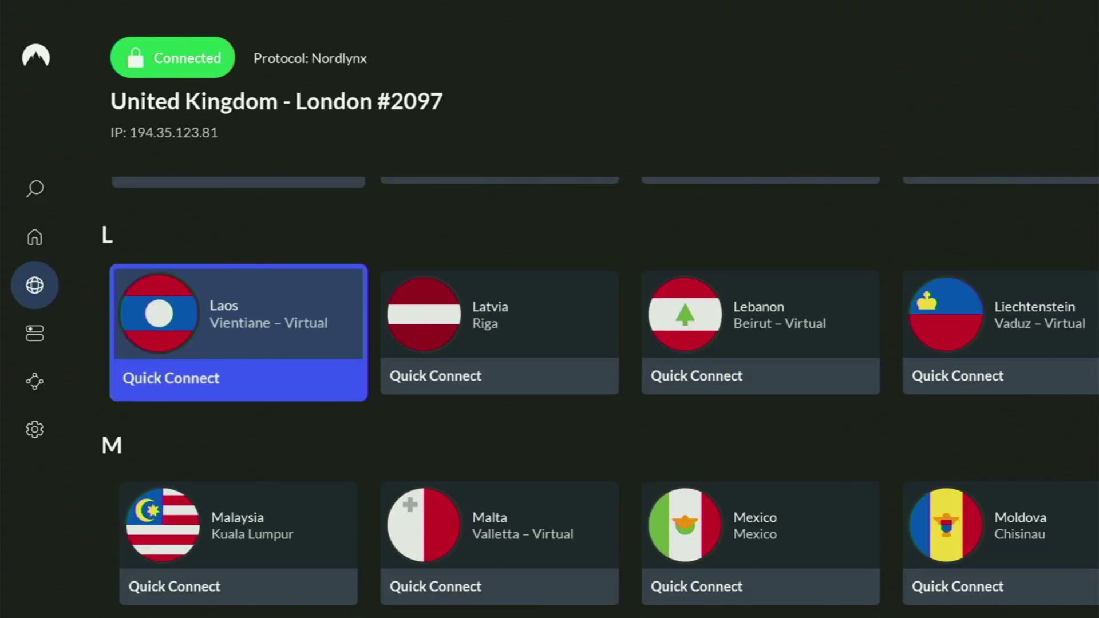
key("Down")
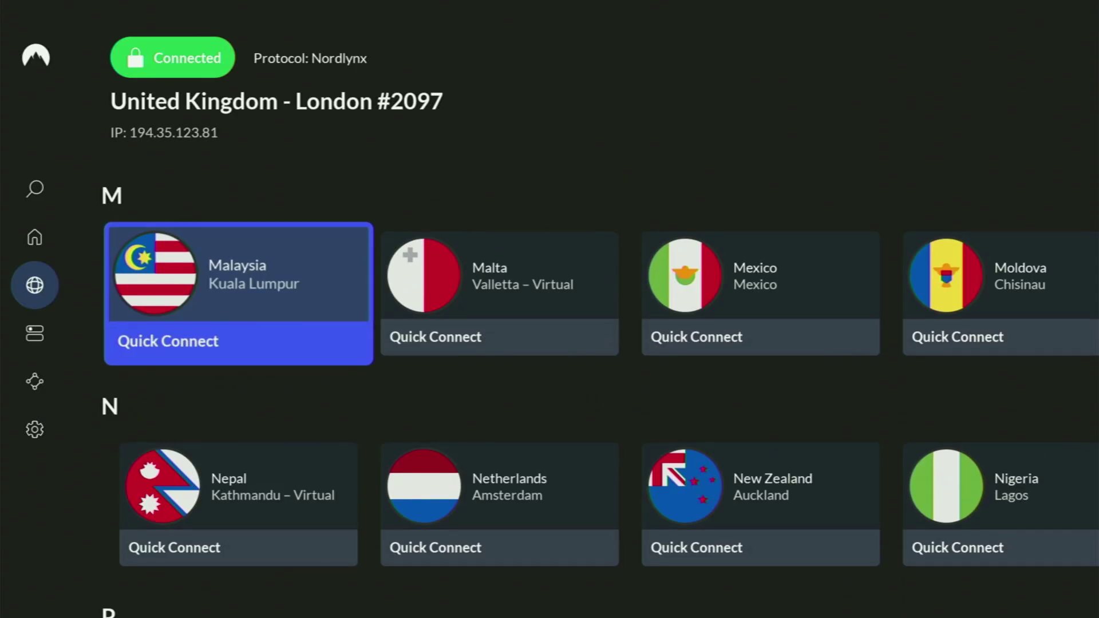
key("Down")
key("Down")
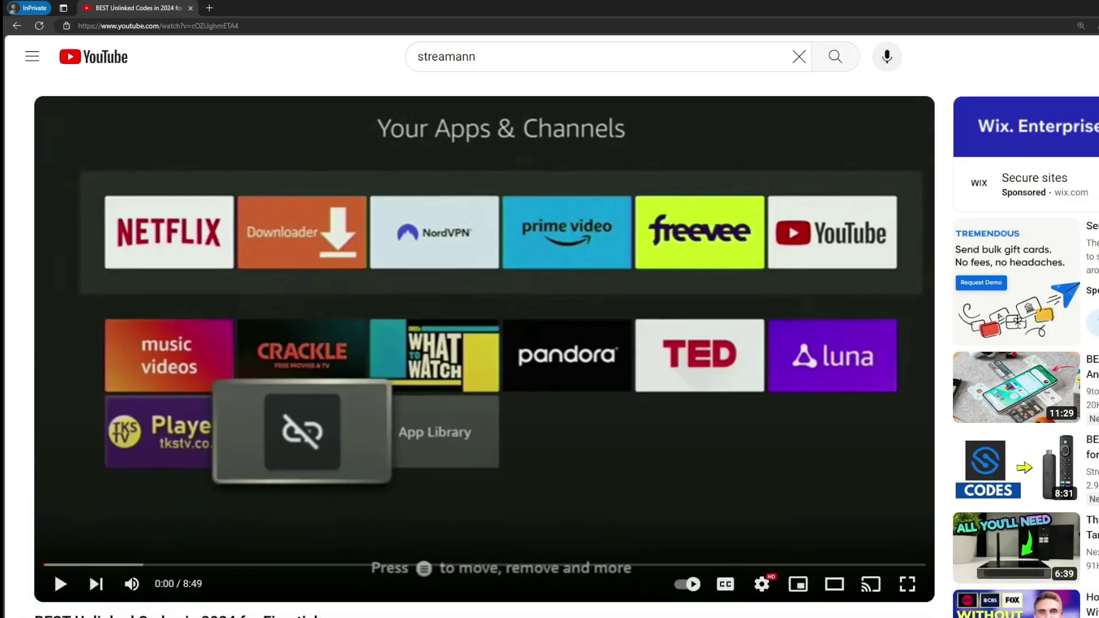
Find the NordVPN offer link in the YouTube video's description and pinned comment, and highlight the 3 months extra on the offer page
scroll(361, 412, "down", 7)
left_click(361, 340)
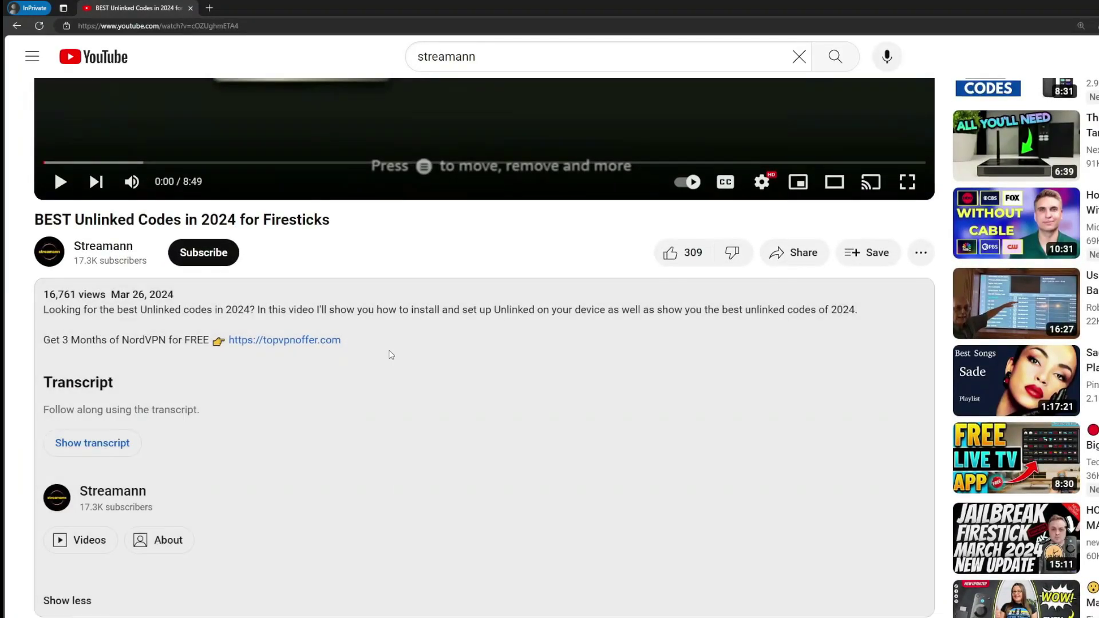
scroll(298, 360, "down", 5)
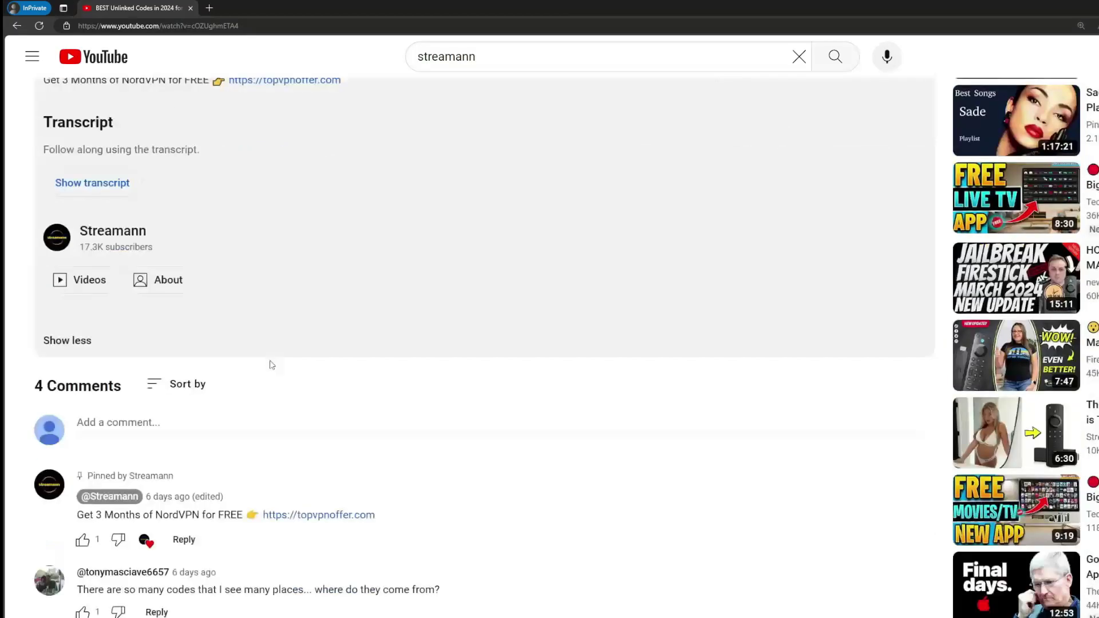
left_click_drag(382, 469, 297, 457)
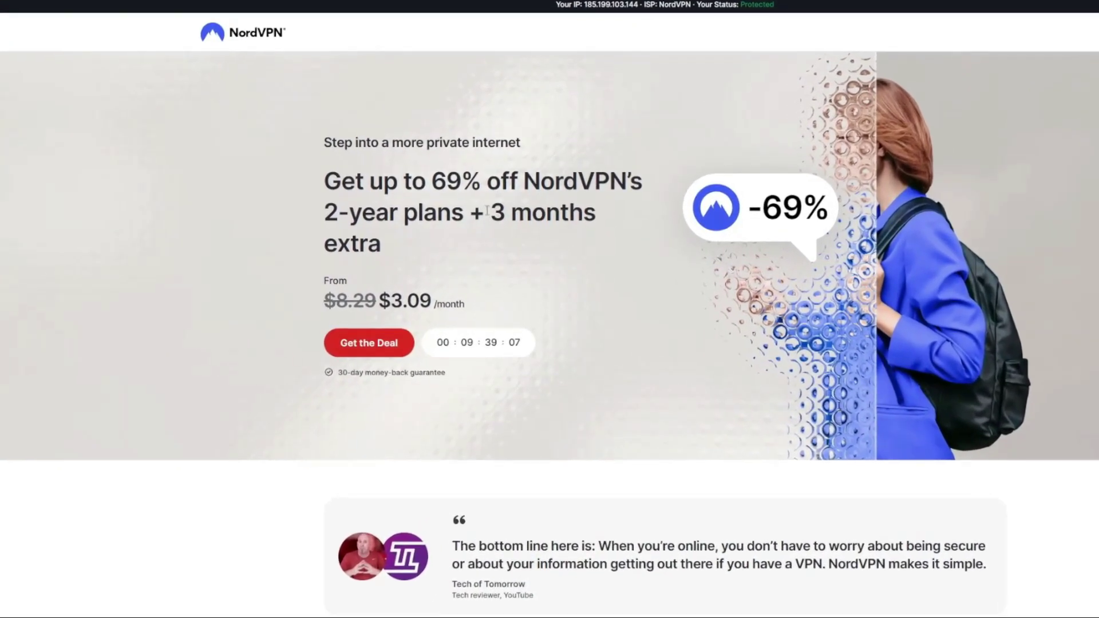
left_click_drag(487, 211, 598, 240)
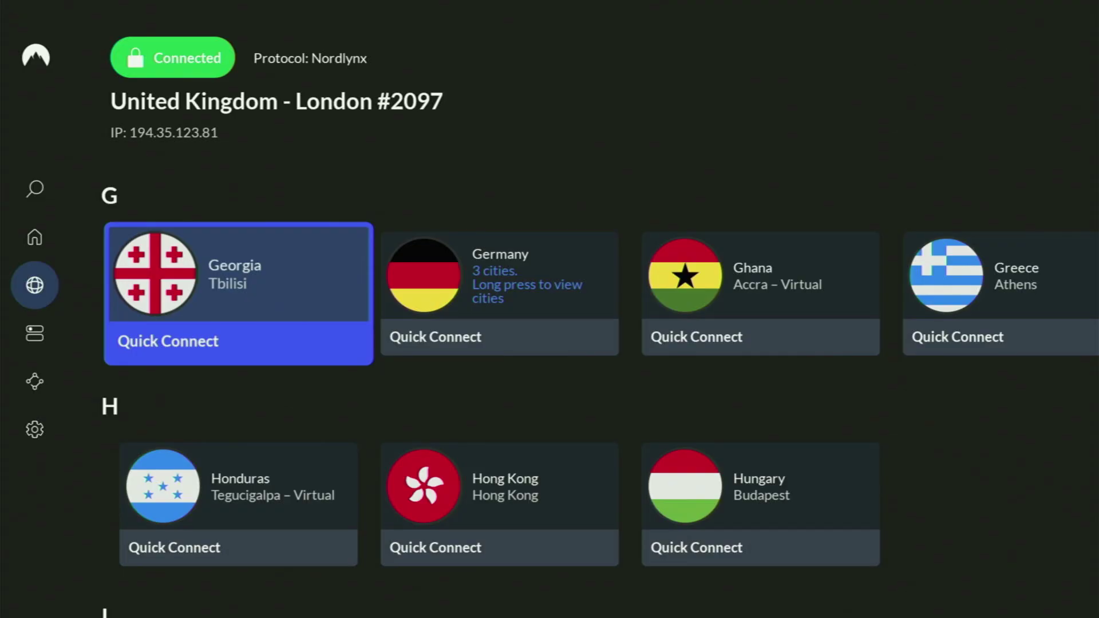
Go back up through the country groups in NordVPN to France among the Popular countries
key("Up")
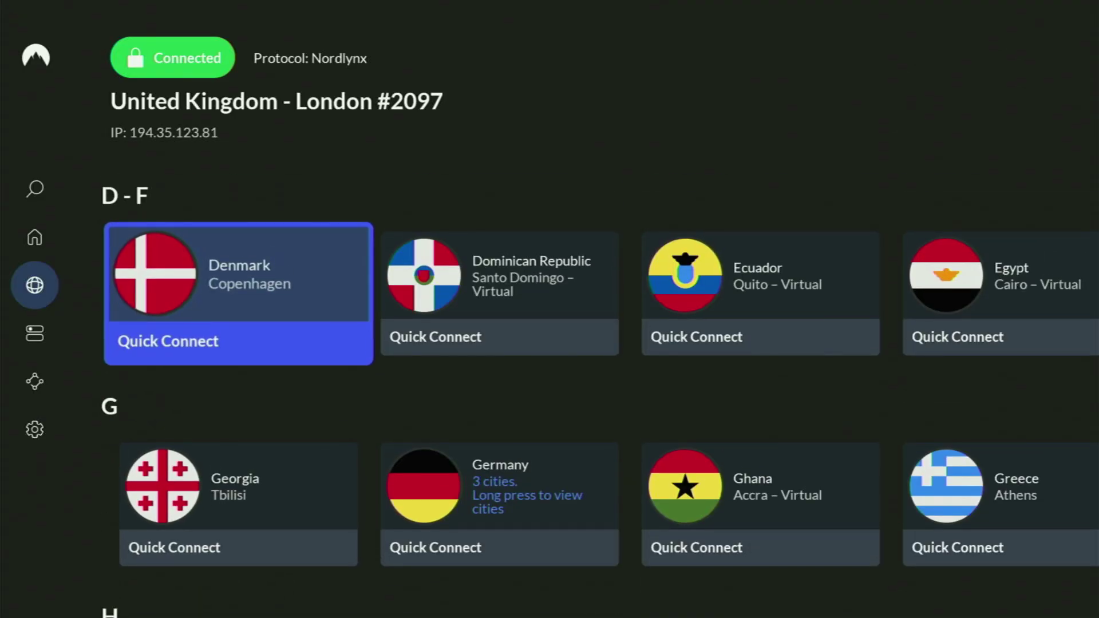
key("Up")
key("Up")
key("Up")
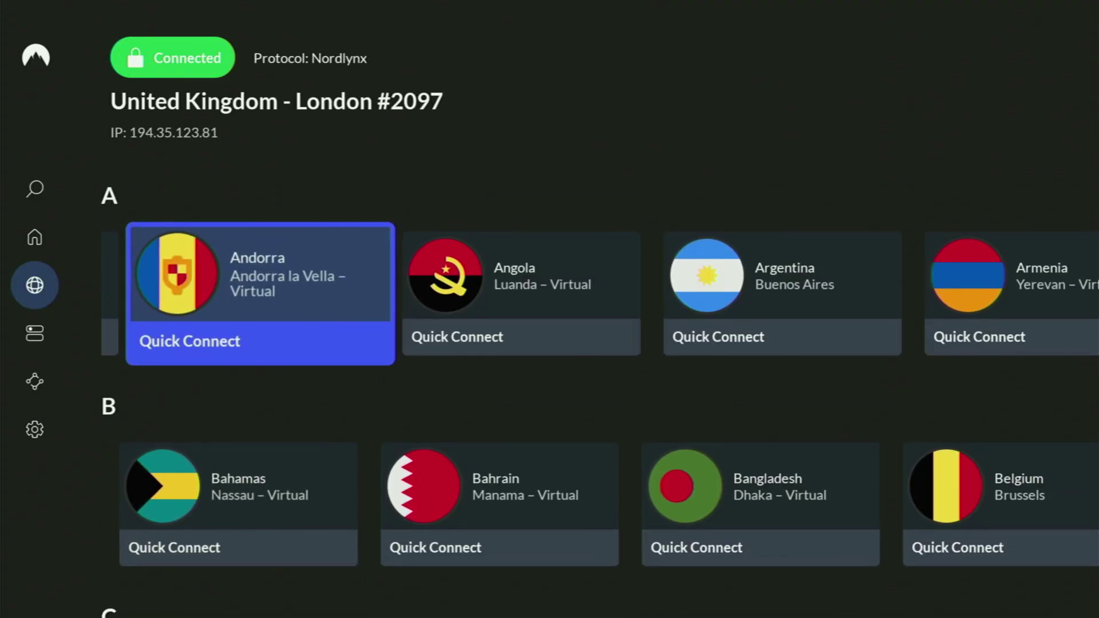
key("Up")
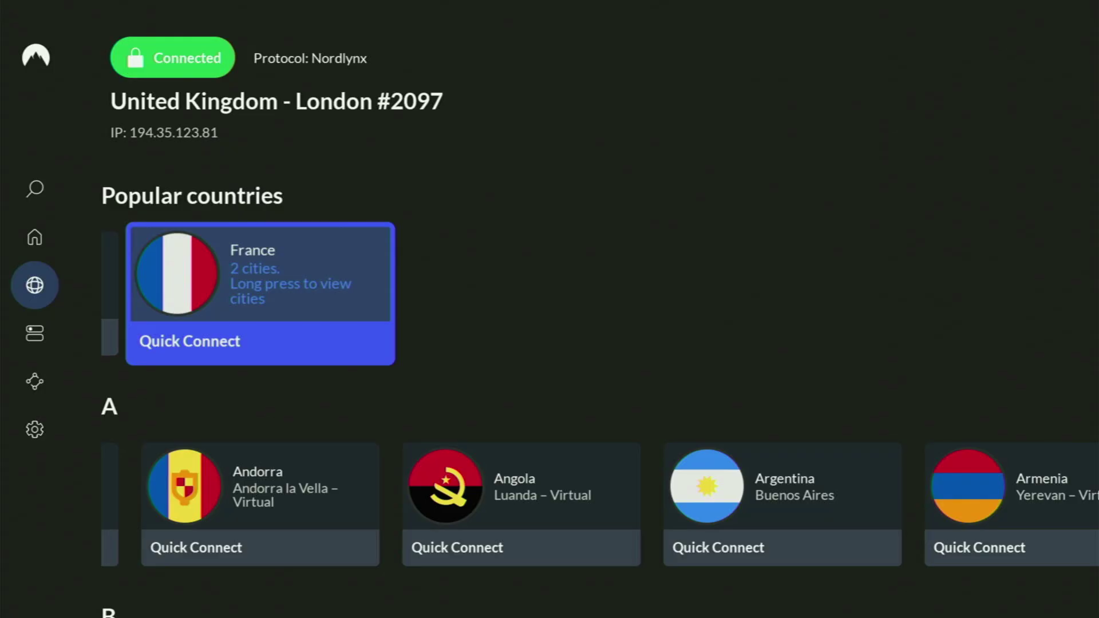
Look down through the alphabetical country groups in NordVPN from A past C
key("Down")
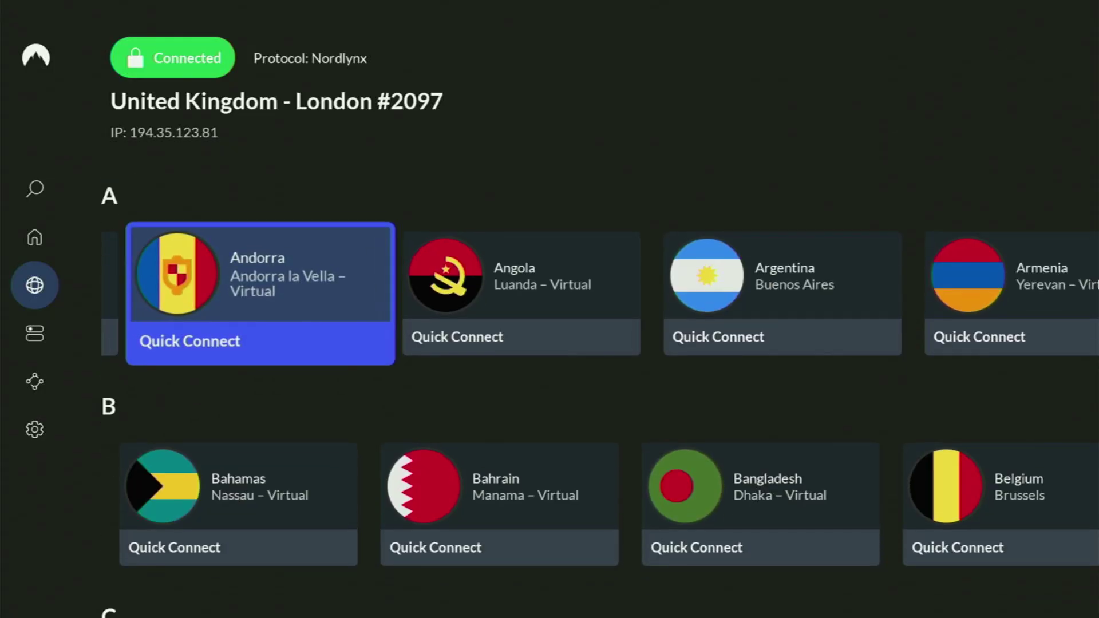
key("Down")
key("Down")
key("Down")
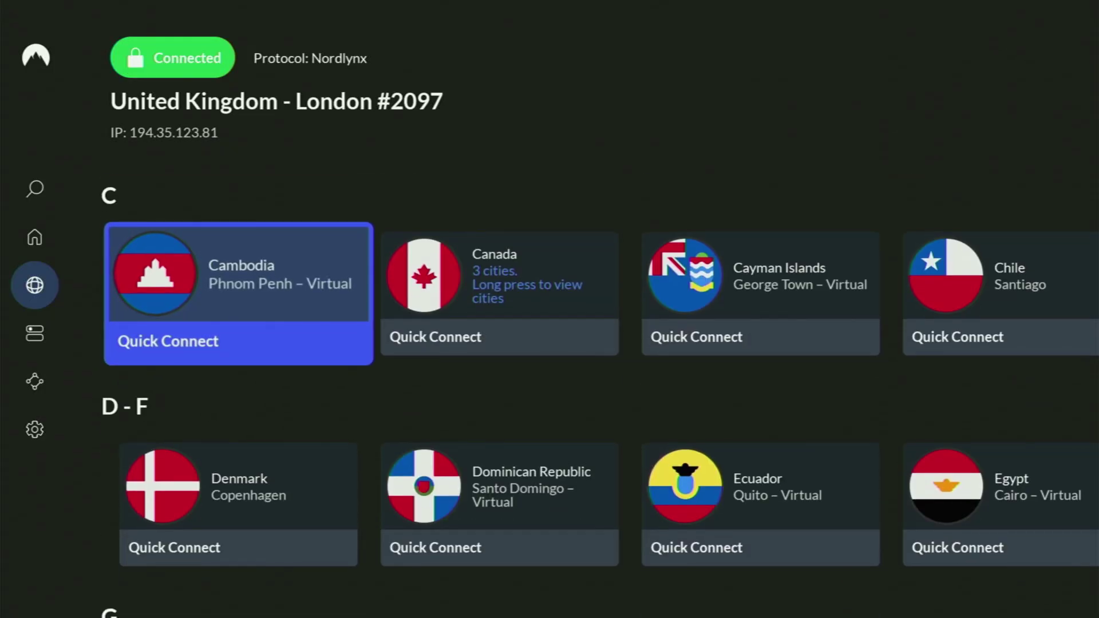
key("Down")
key("Down")
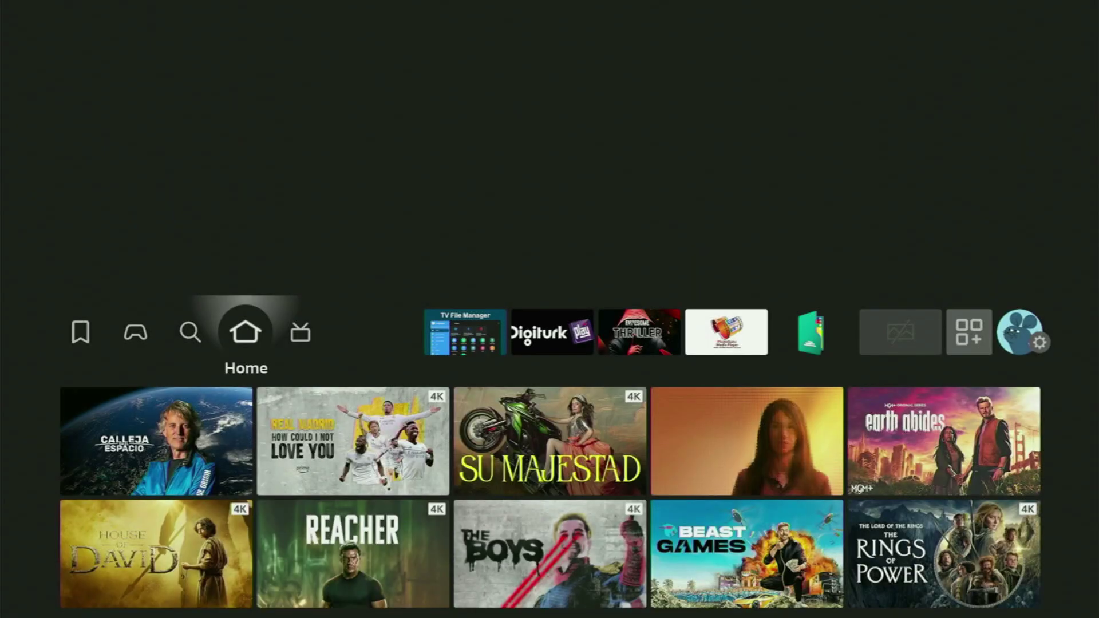
Switch to the Fire TV home screen, open the full list of apps and channels, and launch Downloader
key("Right")
key("Right")
key("Right")
key("Right")
key("Right")
key("Right")
key("Right")
key("Right")
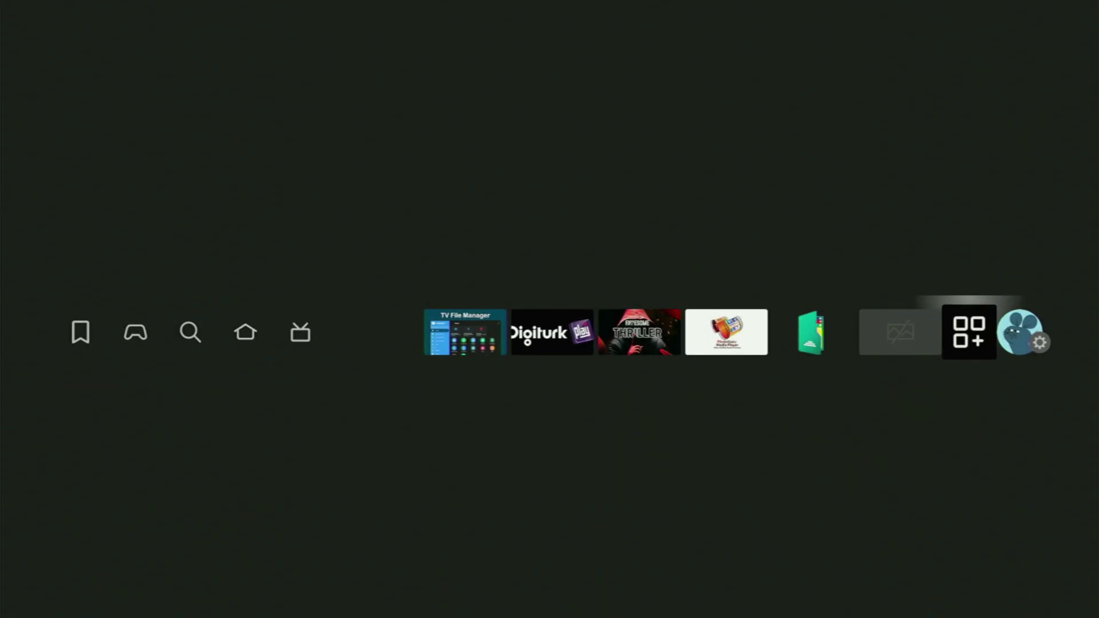
key("Return")
key("Down")
key("Down")
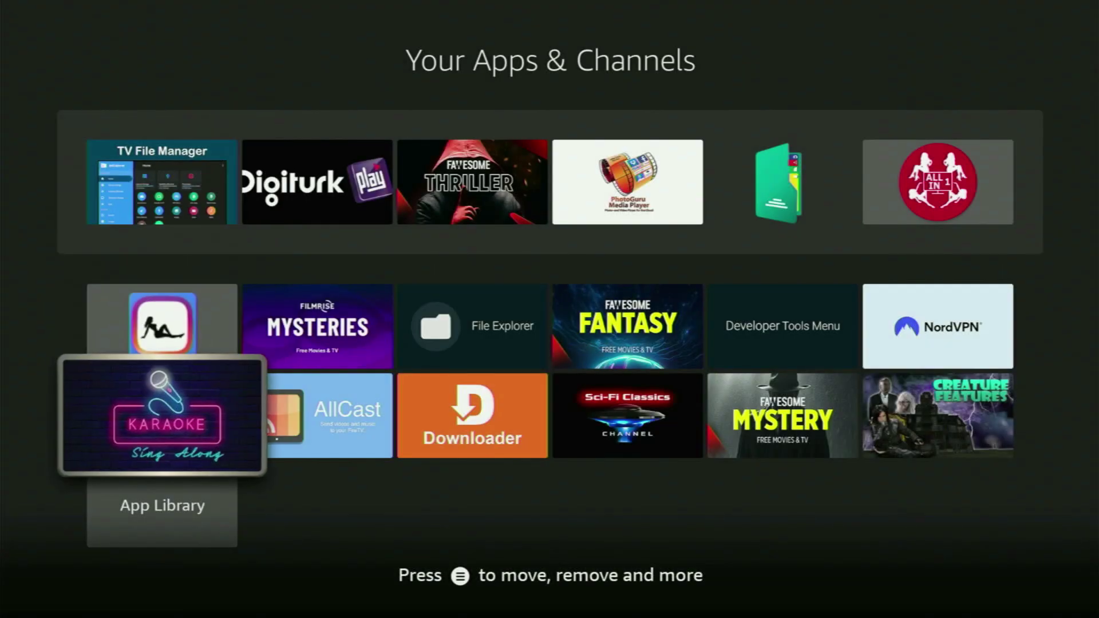
key("Right")
key("Right")
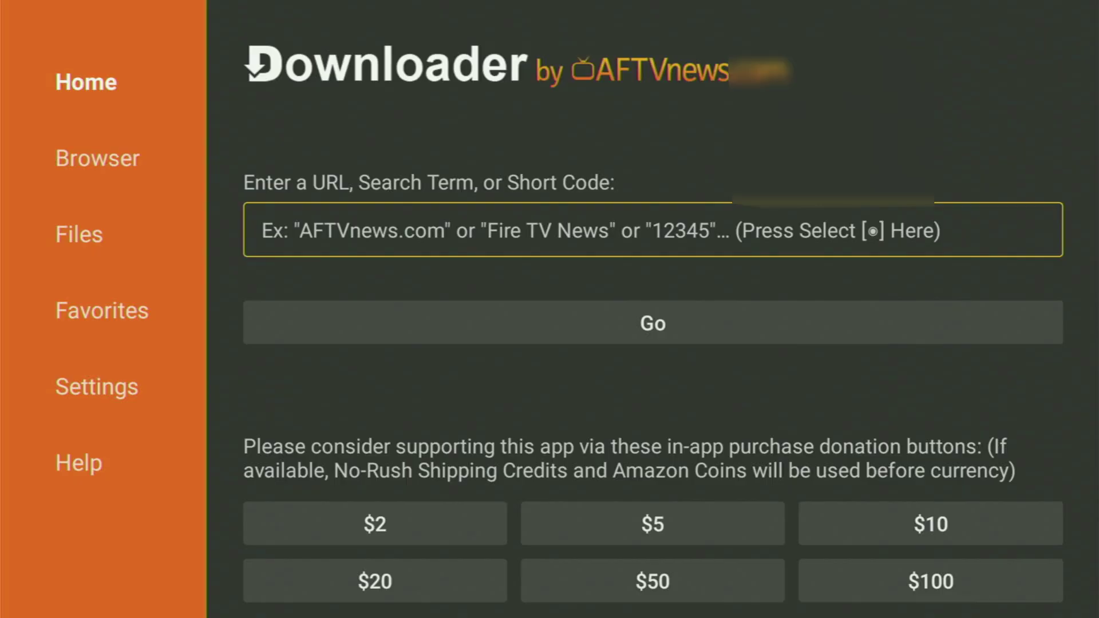
Enter stremio.com as the address in Downloader and load the website
key("Return")
key("Down")
key("Right")
key("Right")
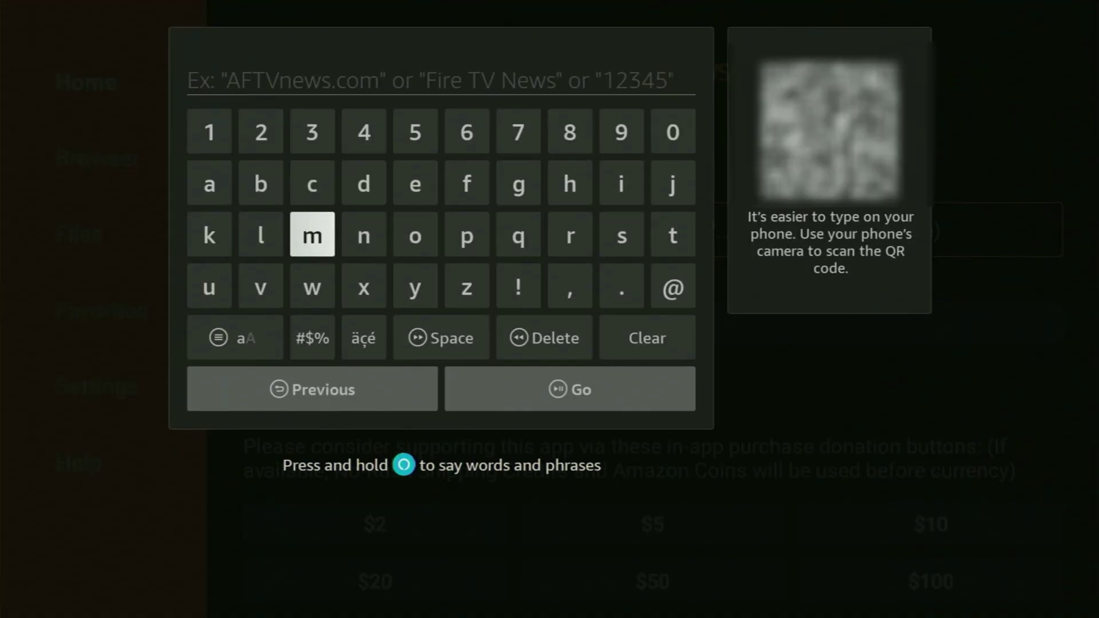
key("Right")
key("Right")
key("Right")
key("Right")
key("Right")
key("Right")
key("Return")
key("Right")
key("Return")
key("Left")
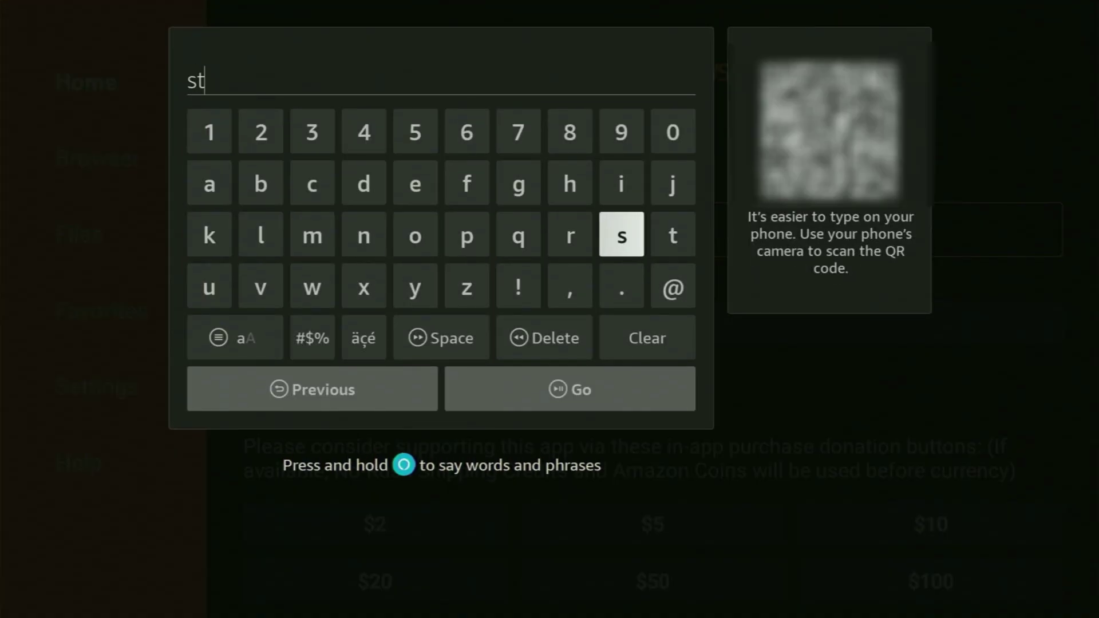
key("Left")
key("Return")
key("Up")
key("Left")
key("Left")
key("Left")
key("Return")
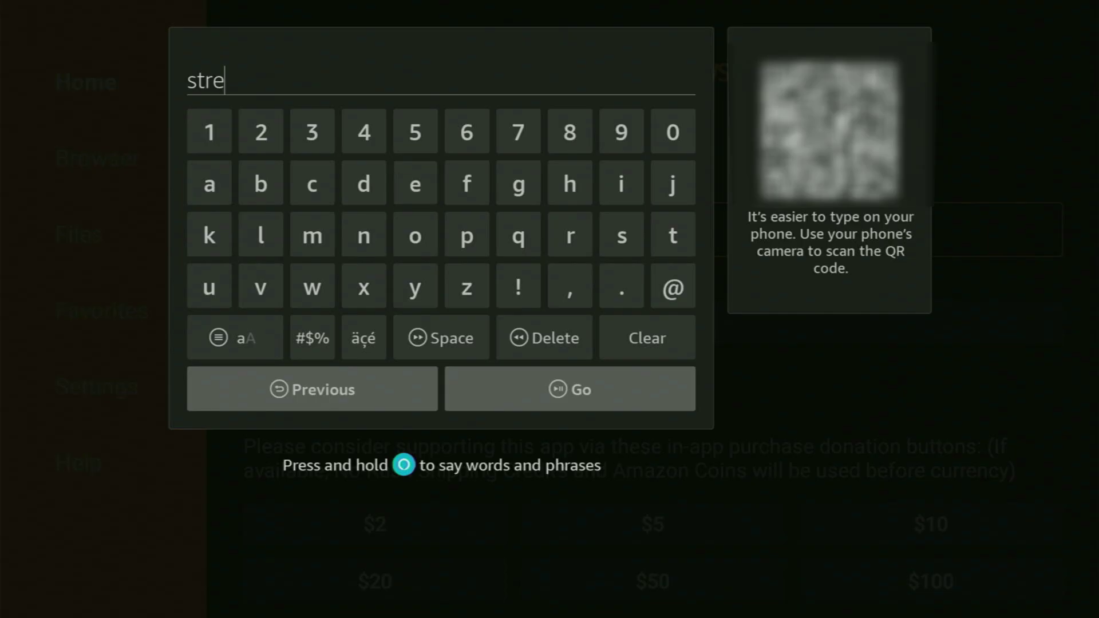
key("Down")
key("Left")
key("Left")
key("Return")
key("Right")
key("Right")
key("Right")
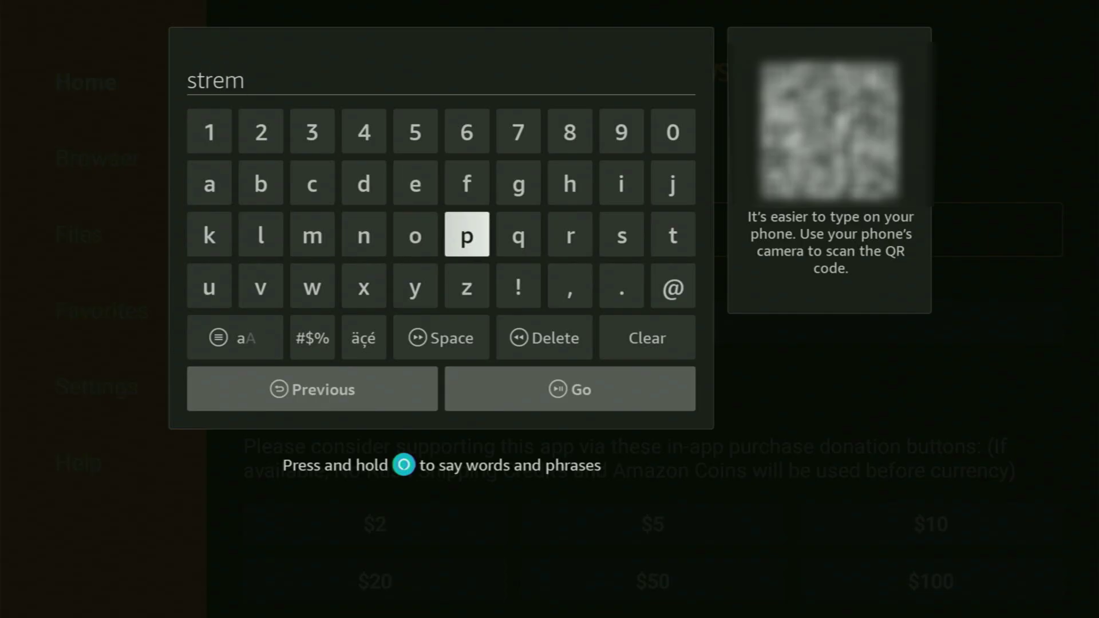
key("Right")
key("Right")
key("Right")
key("Up")
key("Return")
key("Down")
key("Left")
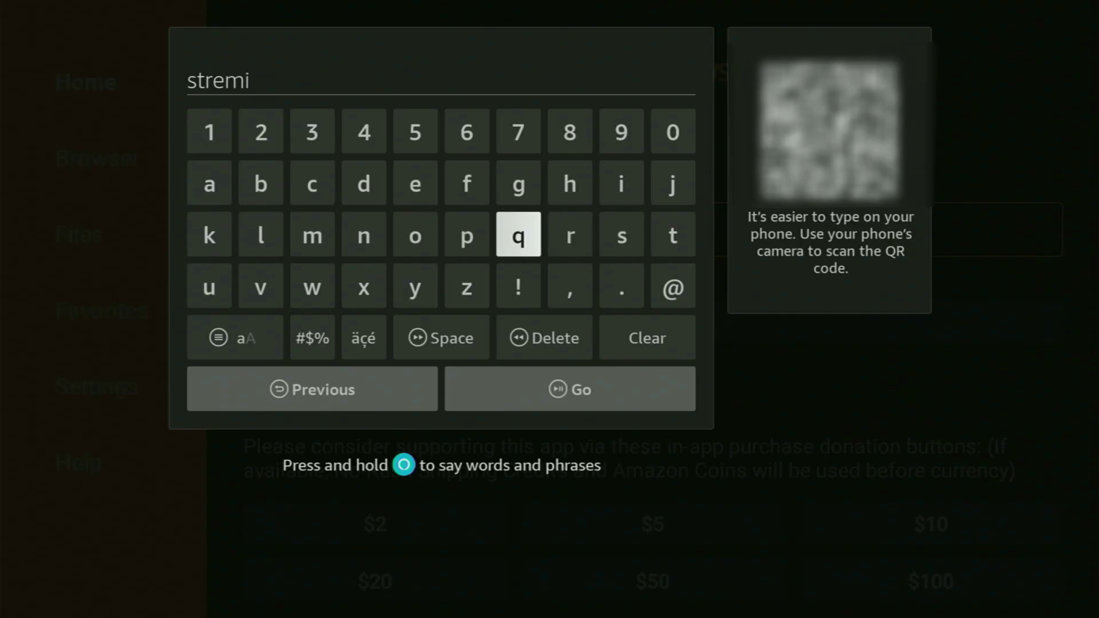
key("Left")
key("Left")
key("Return")
key("Down")
key("Right")
key("Right")
key("Right")
key("Right")
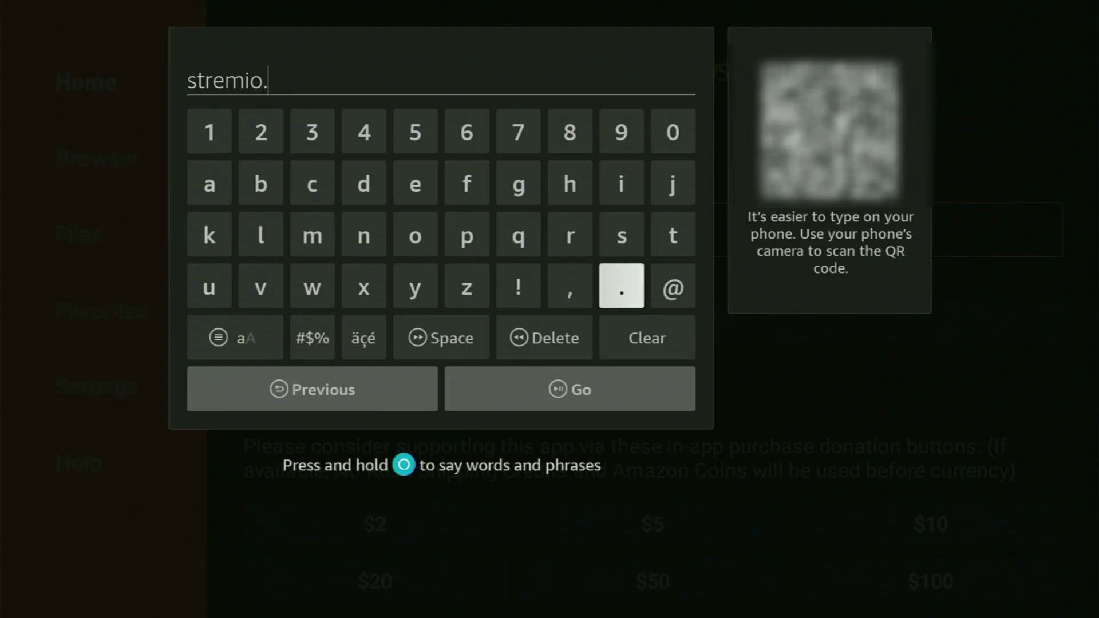
key("Left")
key("Left")
key("Left")
key("Left")
key("Left")
key("Left")
key("Up")
key("Up")
key("Return")
key("Down")
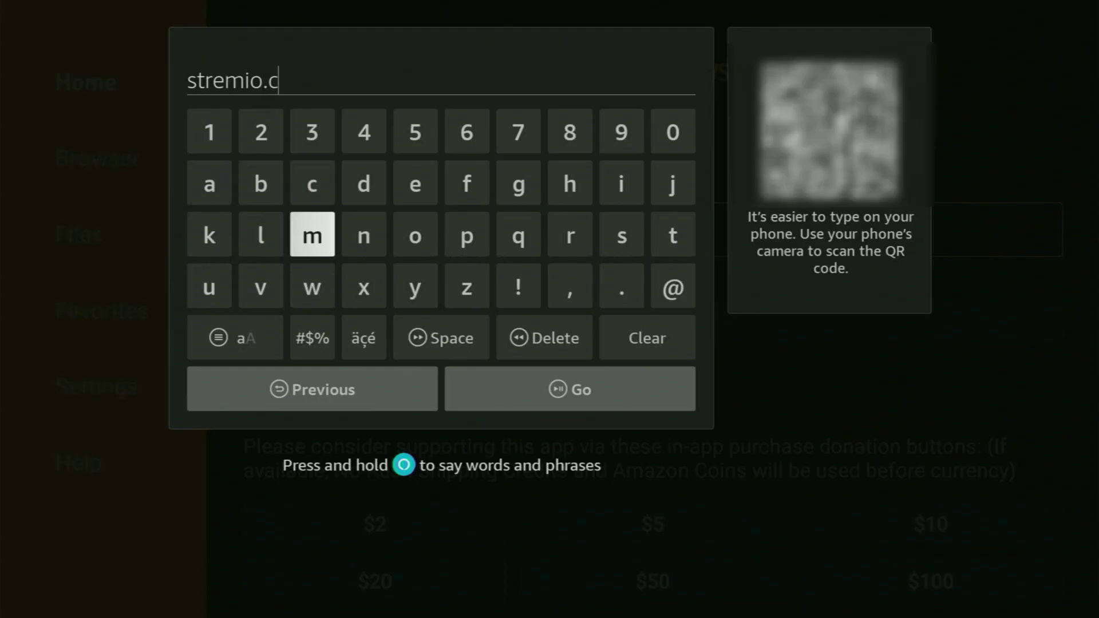
key("Right")
key("Right")
key("Return")
key("Left")
key("Left")
key("Return")
key("Down")
key("Down")
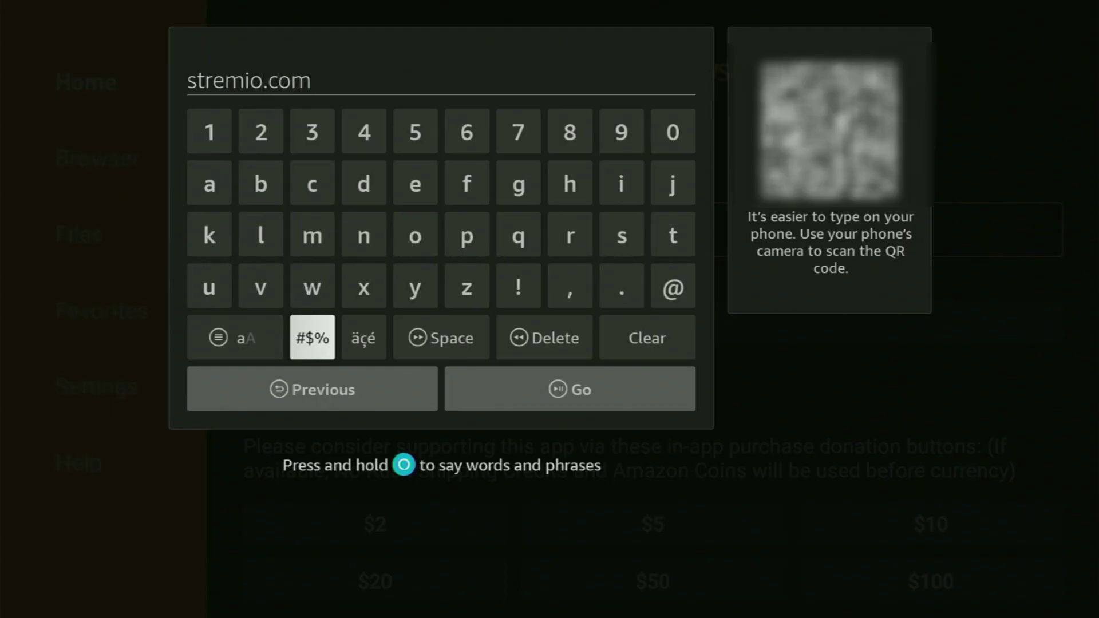
key("Down")
key("Right")
key("Return")
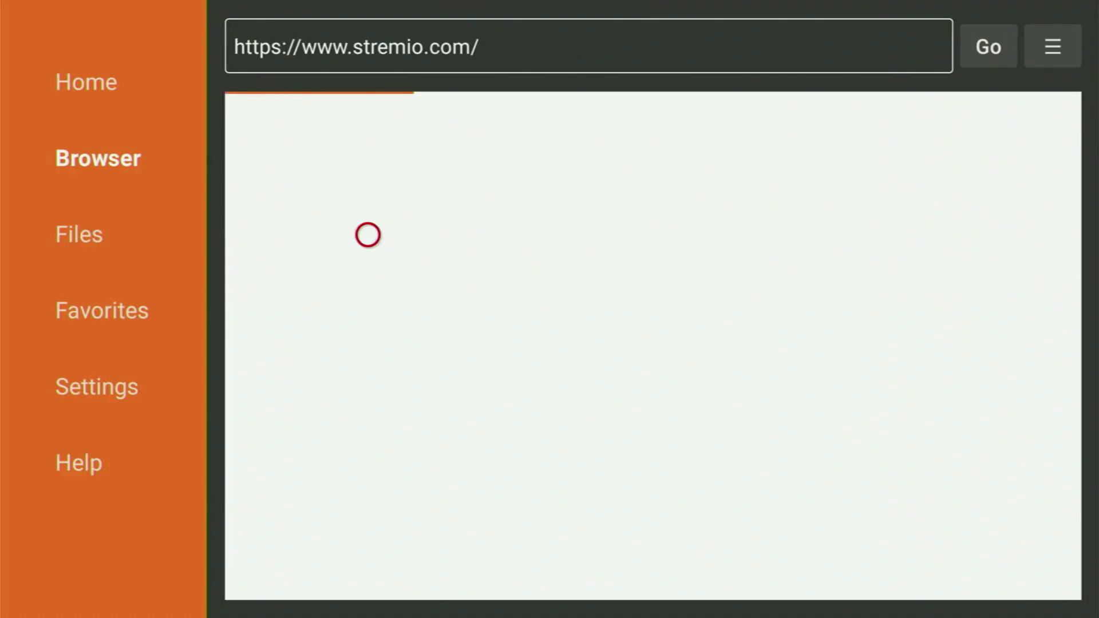
Display the Stremio web page in Fullscreen Mode
key("Menu")
key("Down")
key("Down")
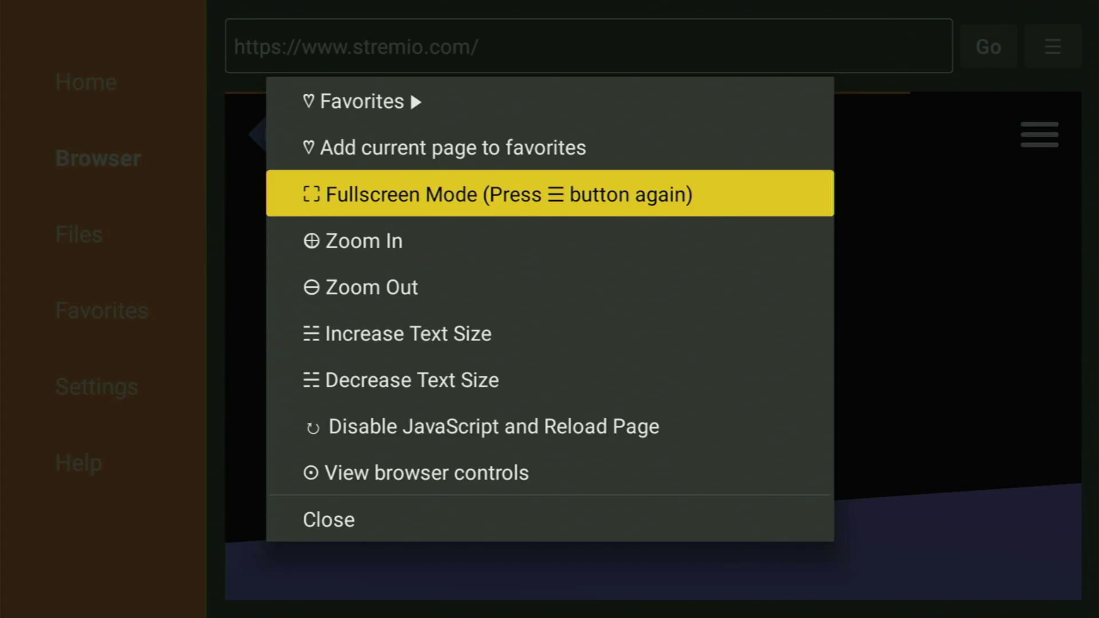
key("Return")
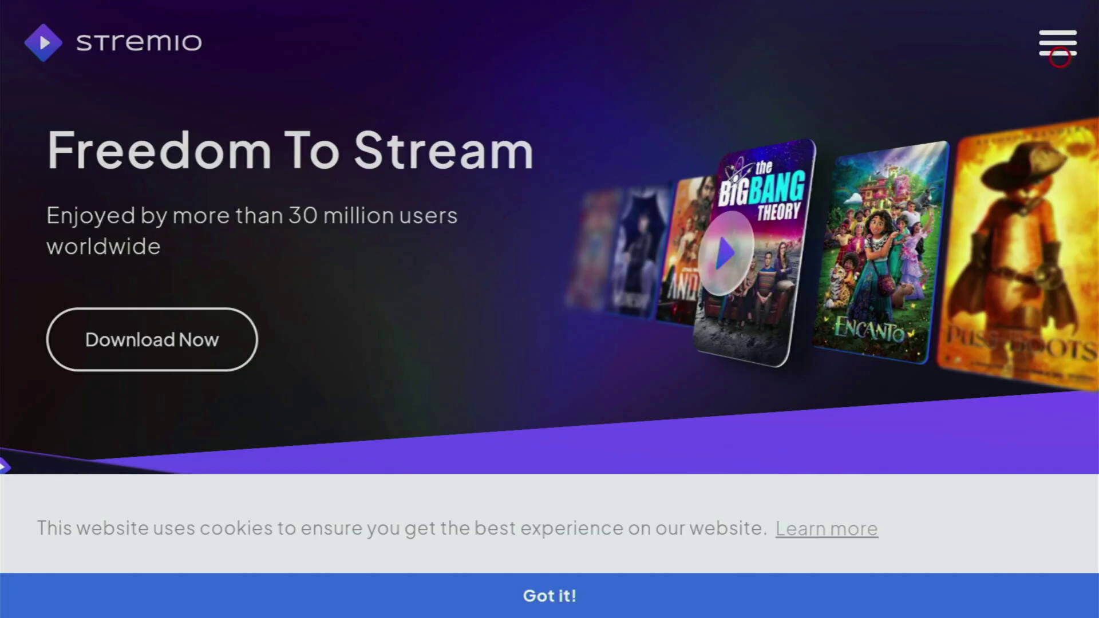
Open the Downloads page of the Stremio website and accept the cookie notice
left_click(1058, 45)
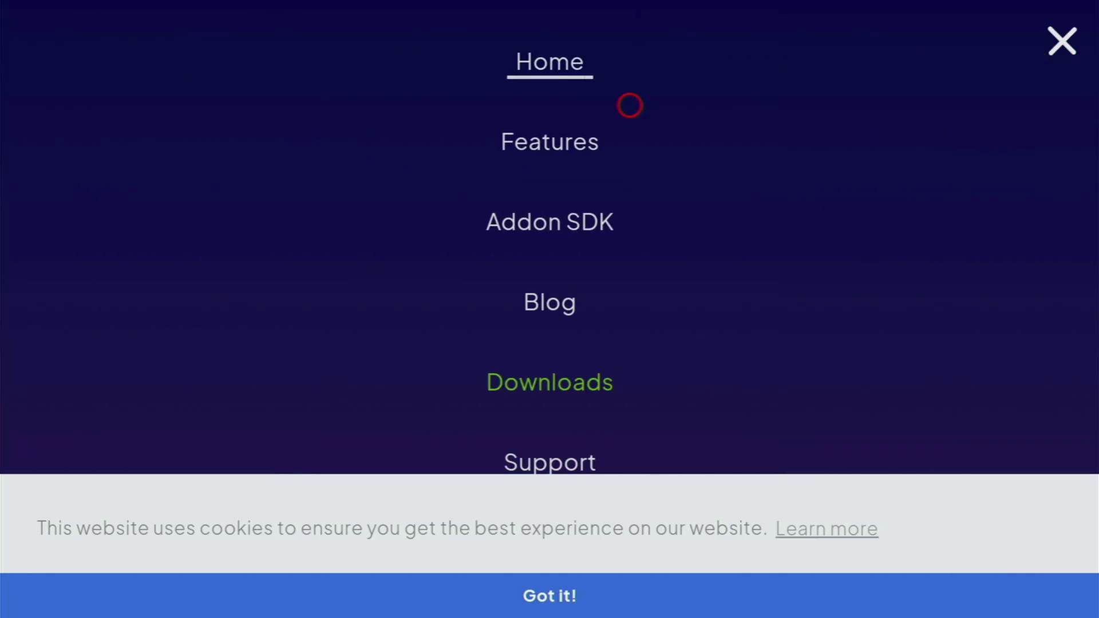
left_click(600, 382)
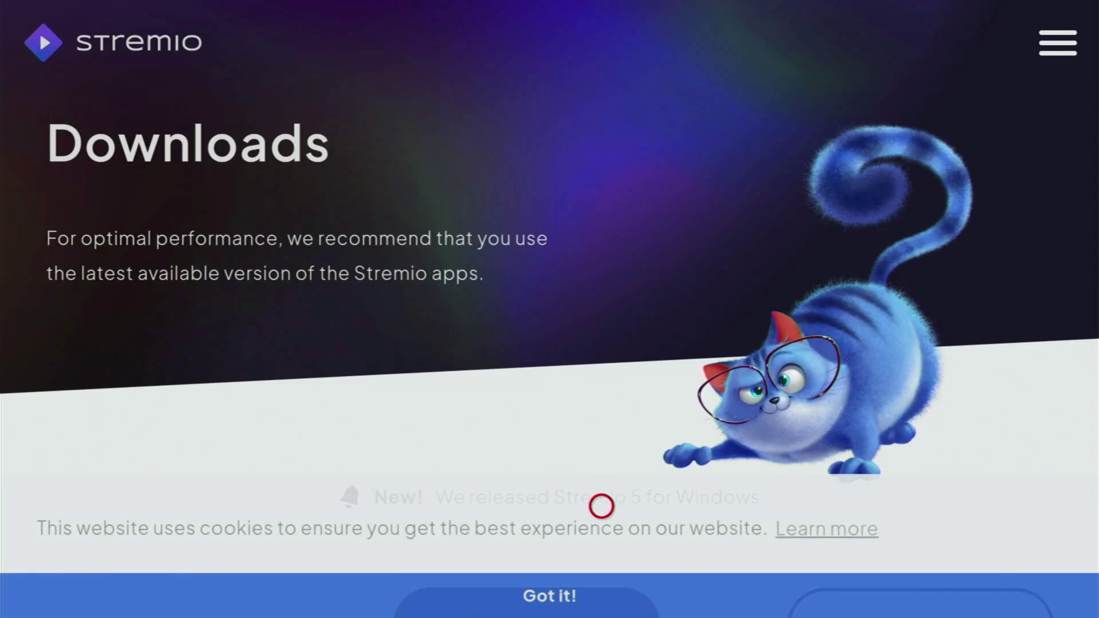
scroll(601, 506, "down", 2)
left_click(601, 595)
Download the Stremio 1.6.12 ARM APK listed under Stremio for Android TV and install it
scroll(601, 593, "down", 10)
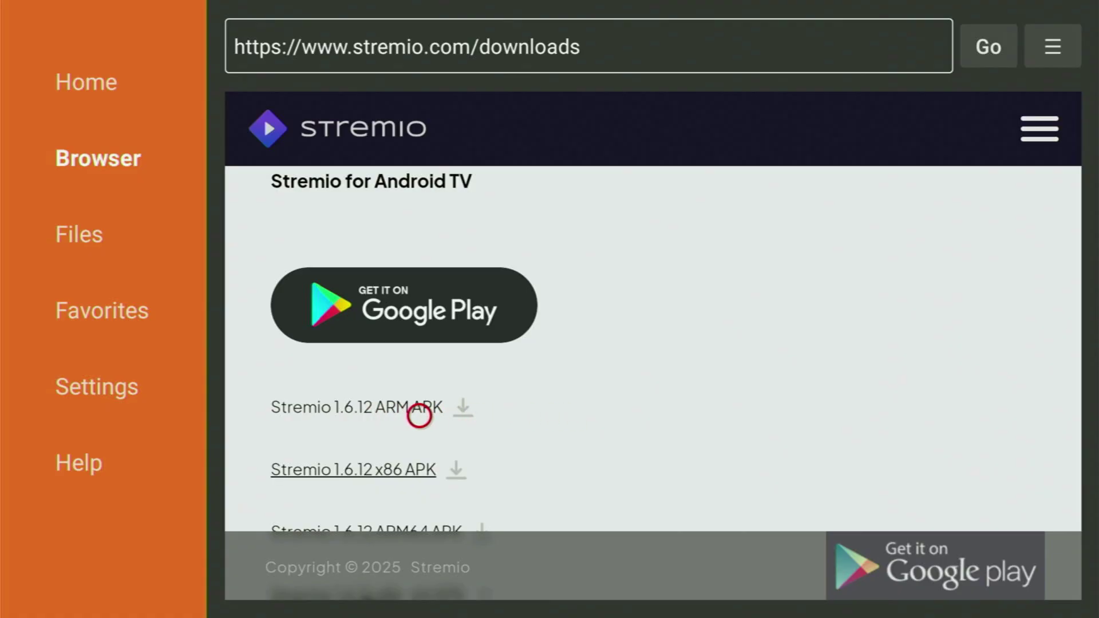
left_click(419, 416)
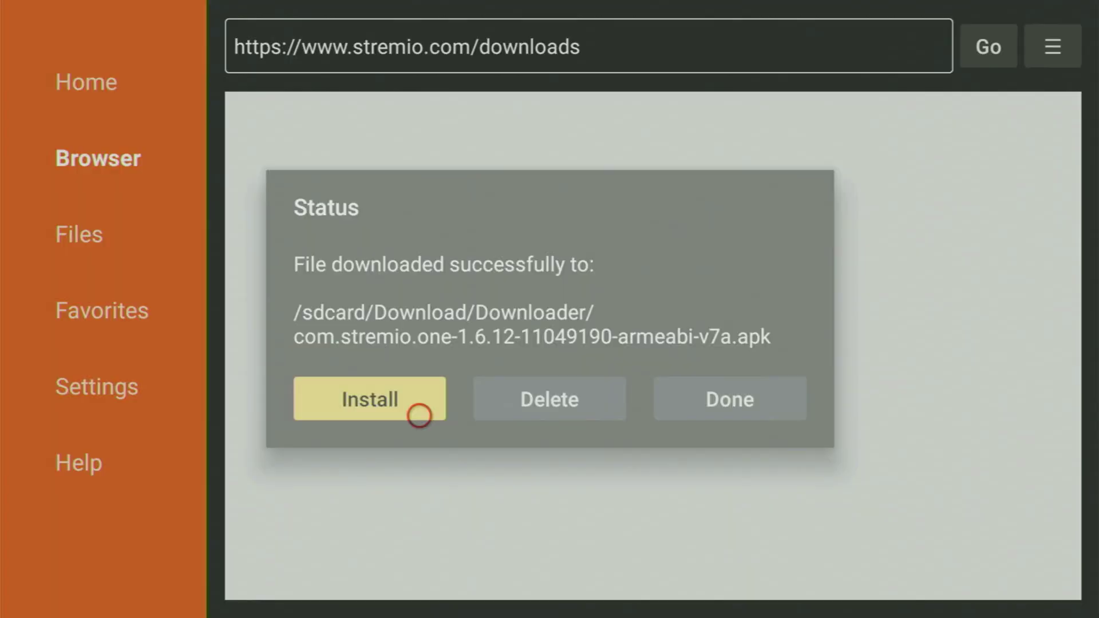
Delete the downloaded Stremio APK file from the Downloader folder and confirm the deletion
key("Right")
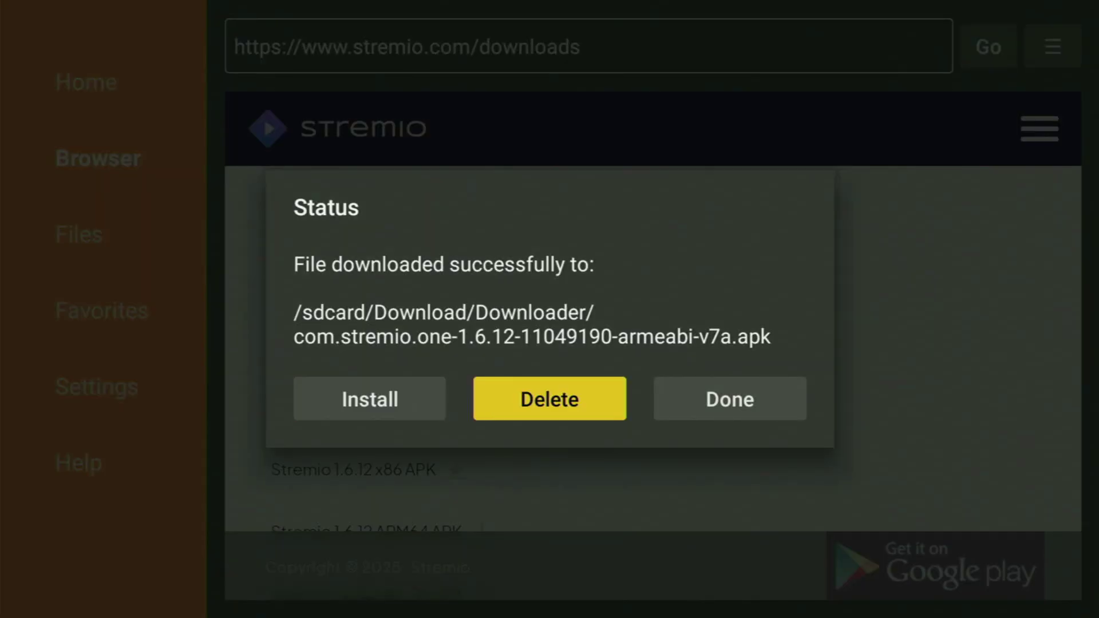
key("Return")
key("Left")
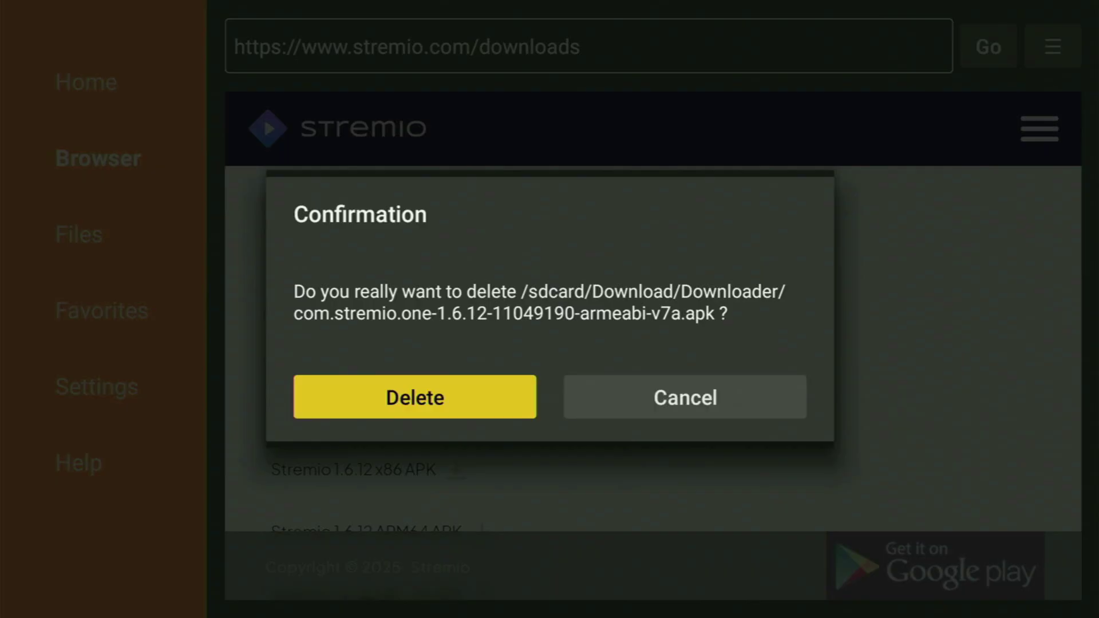
key("Return")
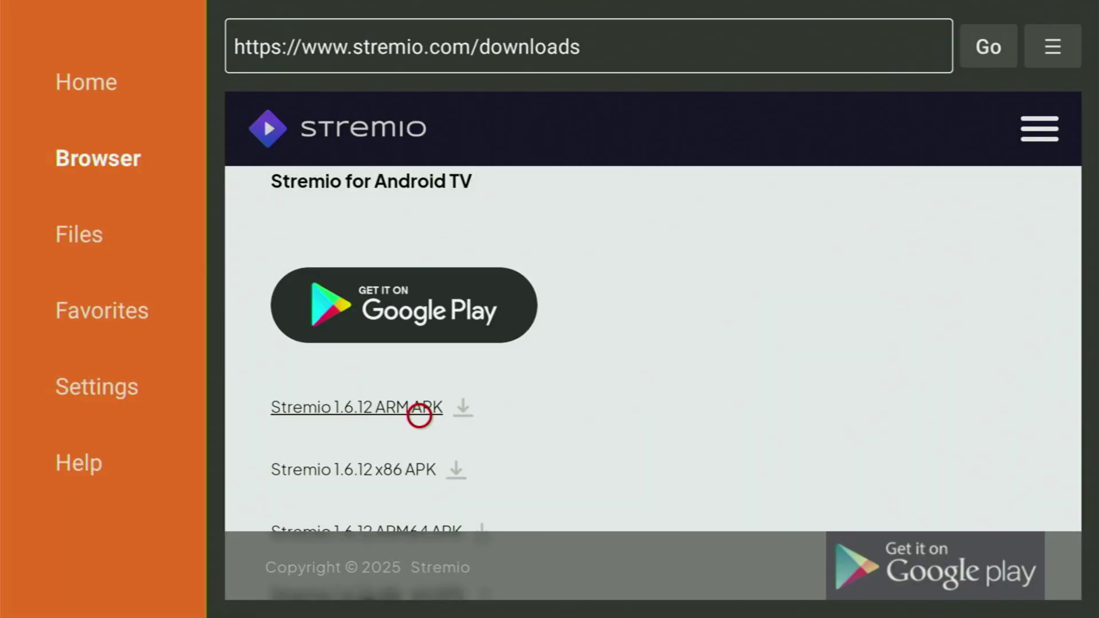
Return to the Fire TV home screen and open the full list of apps and channels
key("Home")
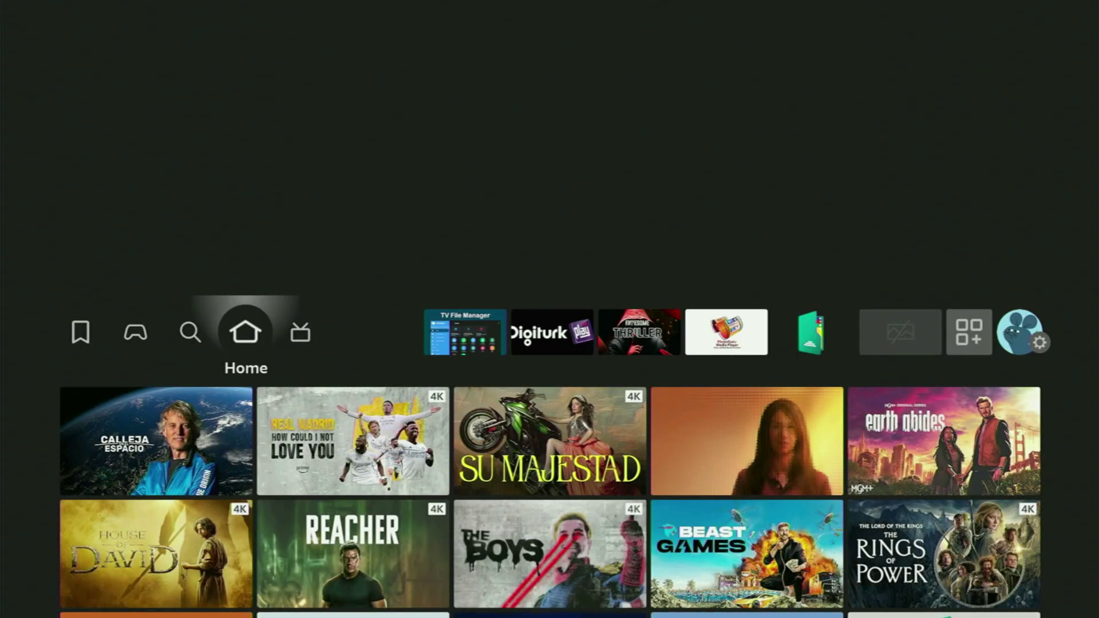
key("Right")
key("Right")
key("Right")
key("Right")
key("Right")
key("Right")
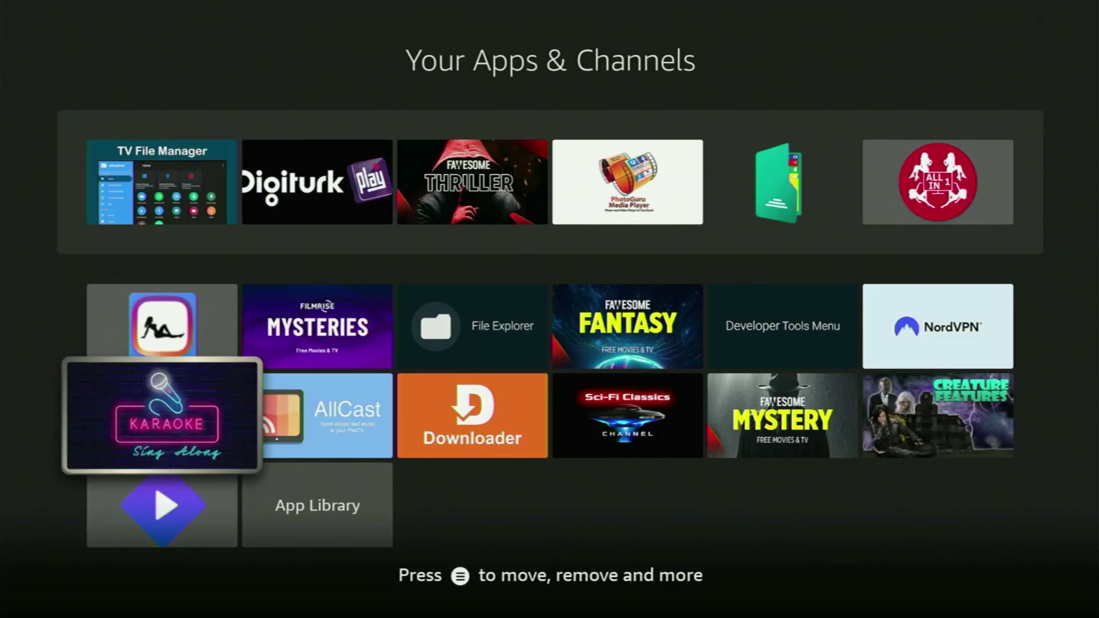
Move the newly installed Stremio app to the front of Your Apps & Channels
key("Down")
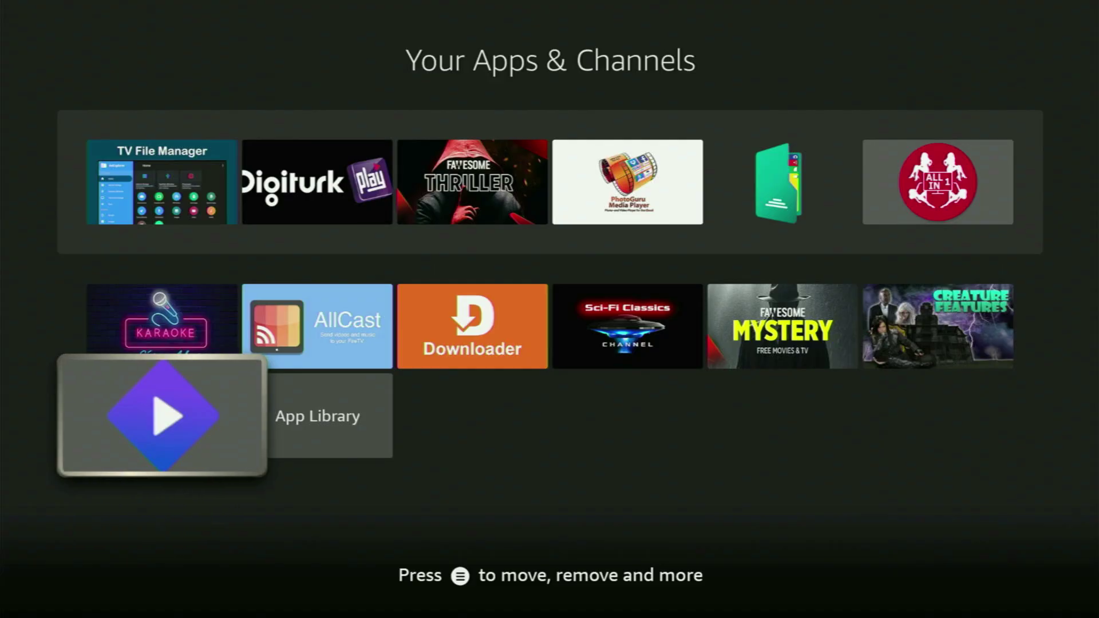
key("Menu")
key("Down")
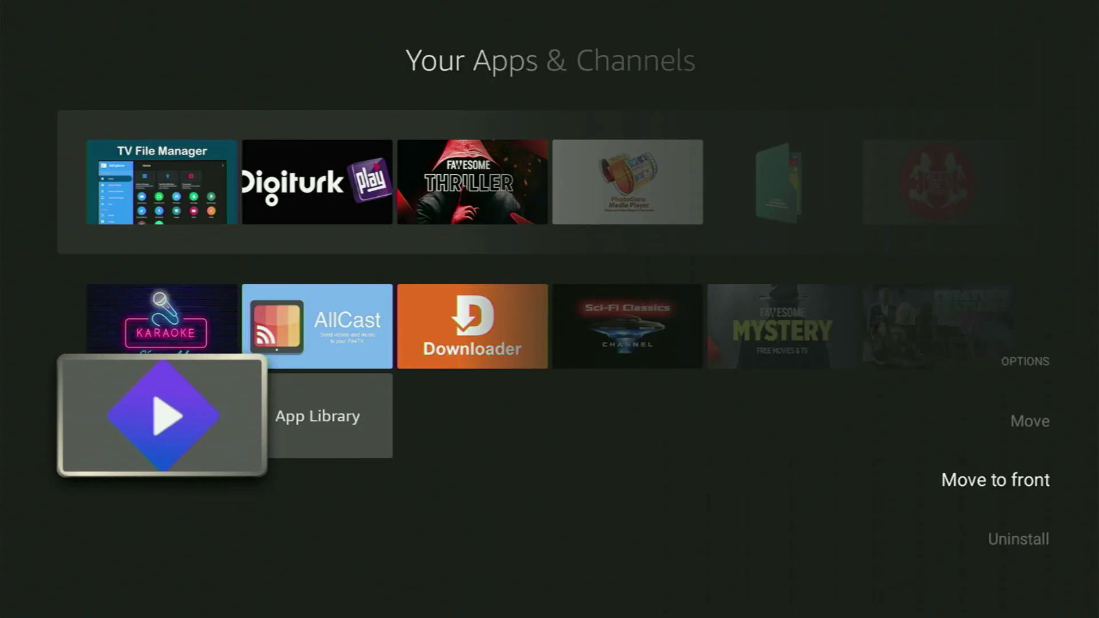
key("Return")
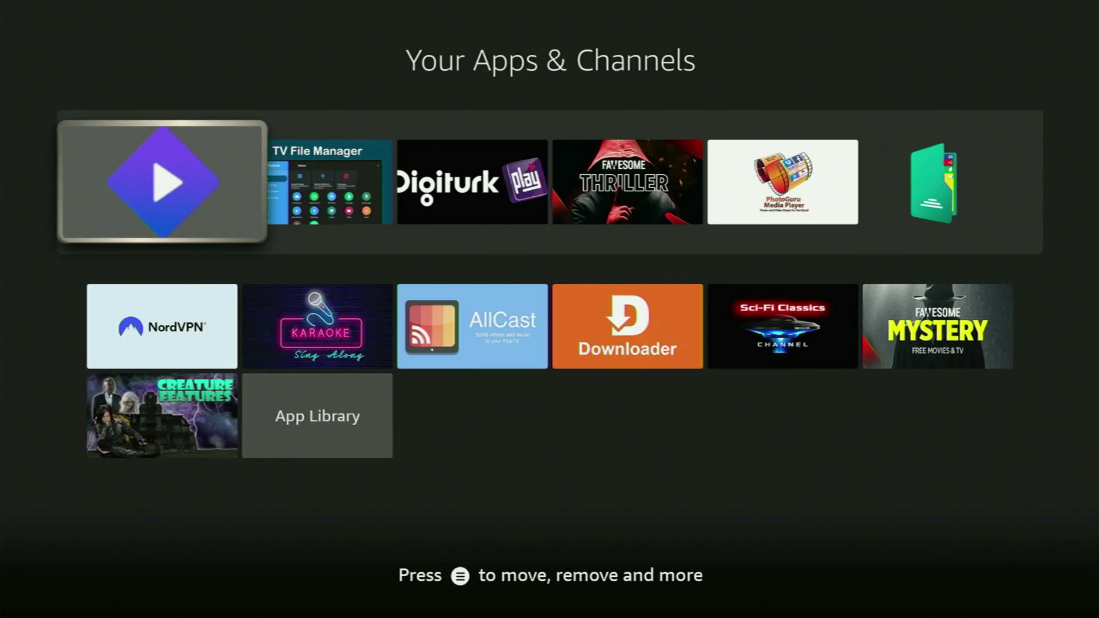
Go to the NordVPN app in Your Apps & Channels
key("Down")
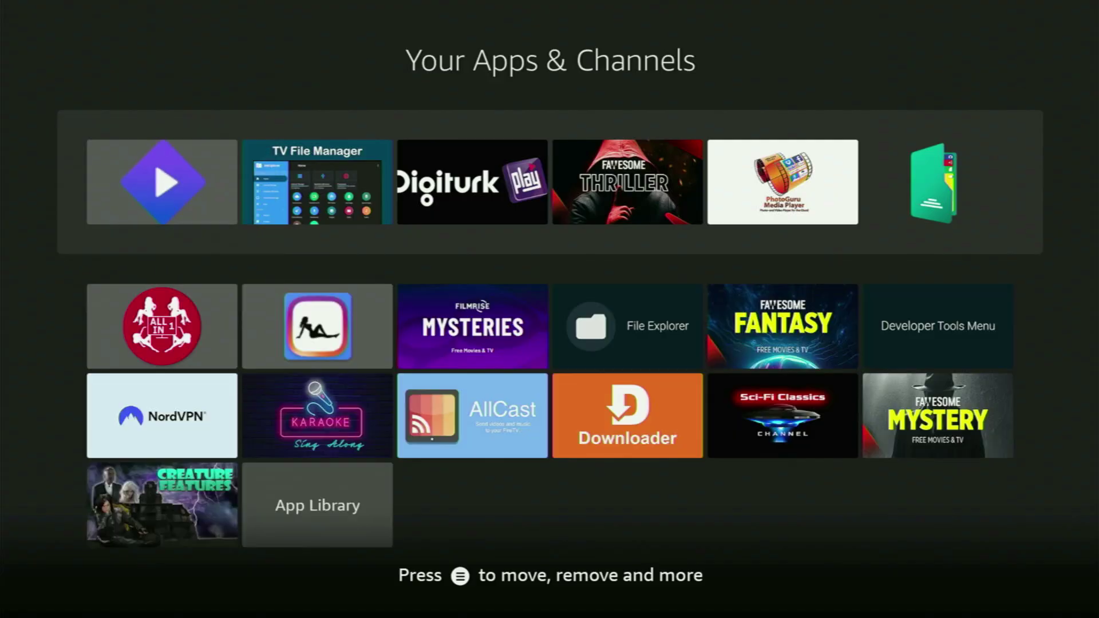
key("Down")
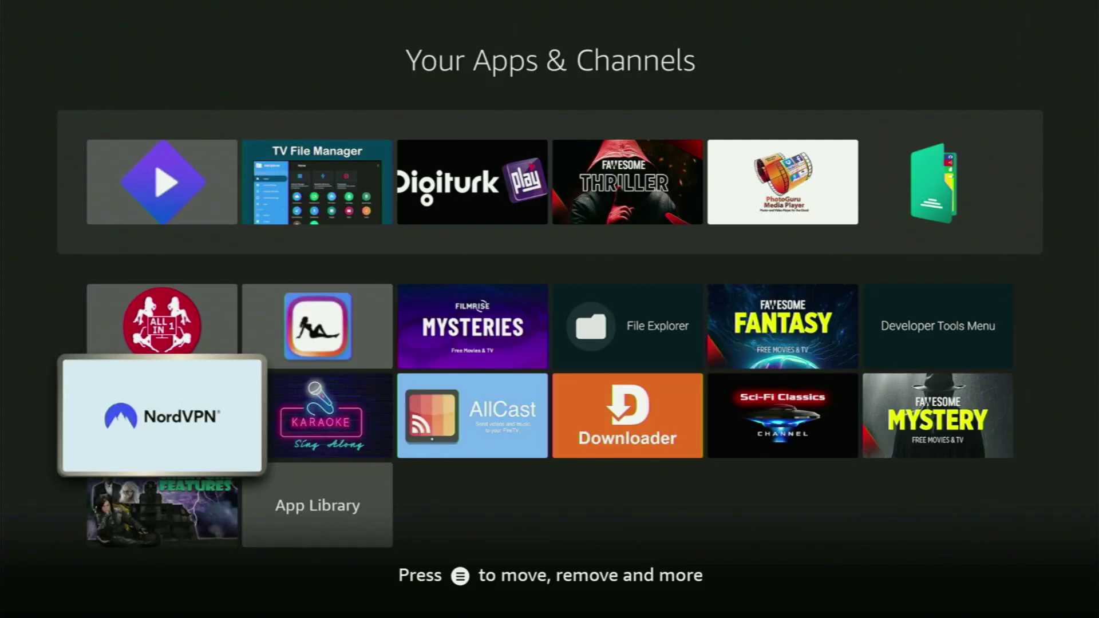